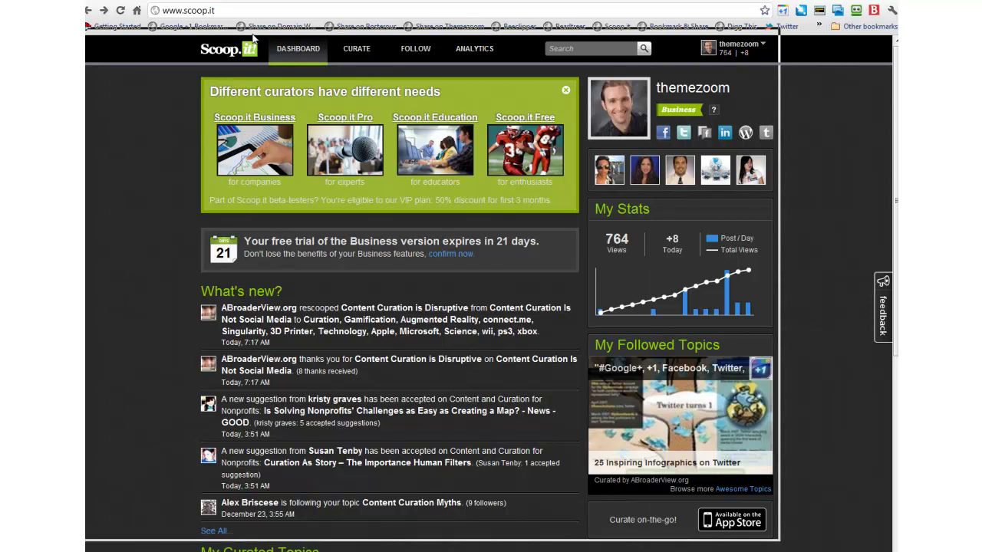
- Examine the Micro-Press-Release diagram on Gliffy, from the curation steps down to the web ring, and return to the Scoop.it dashboard
key(alt+Tab)
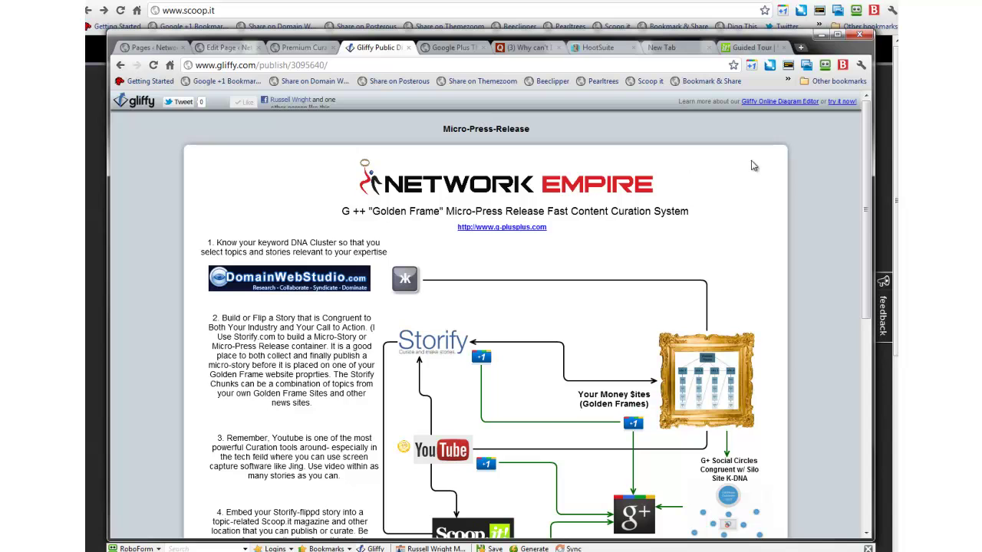
drag(866, 161, 871, 362)
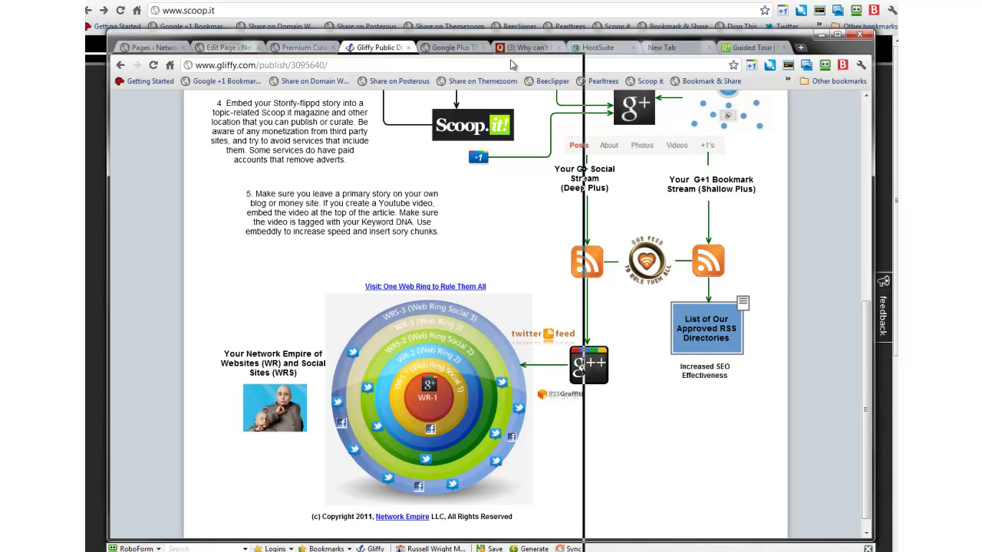
key(alt+Tab)
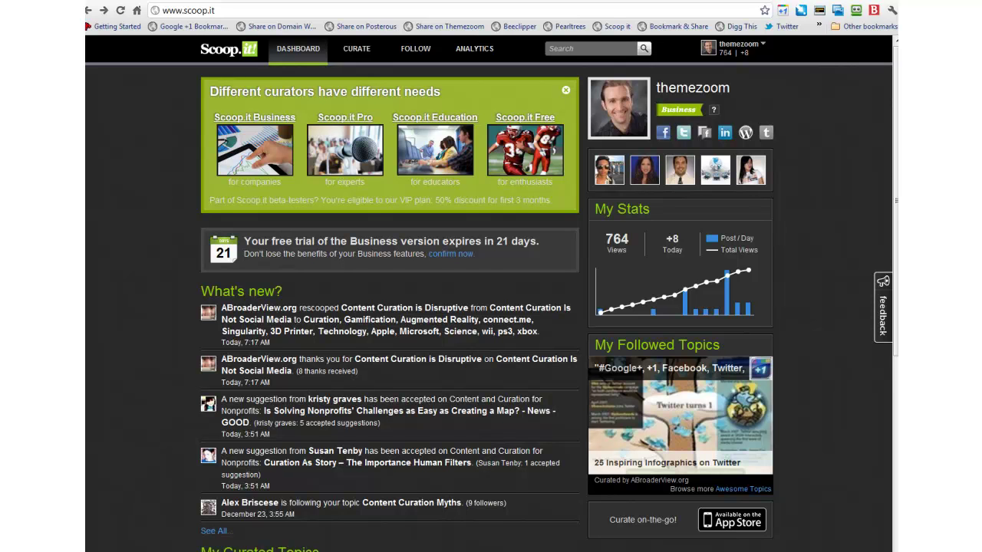
key(alt+Tab)
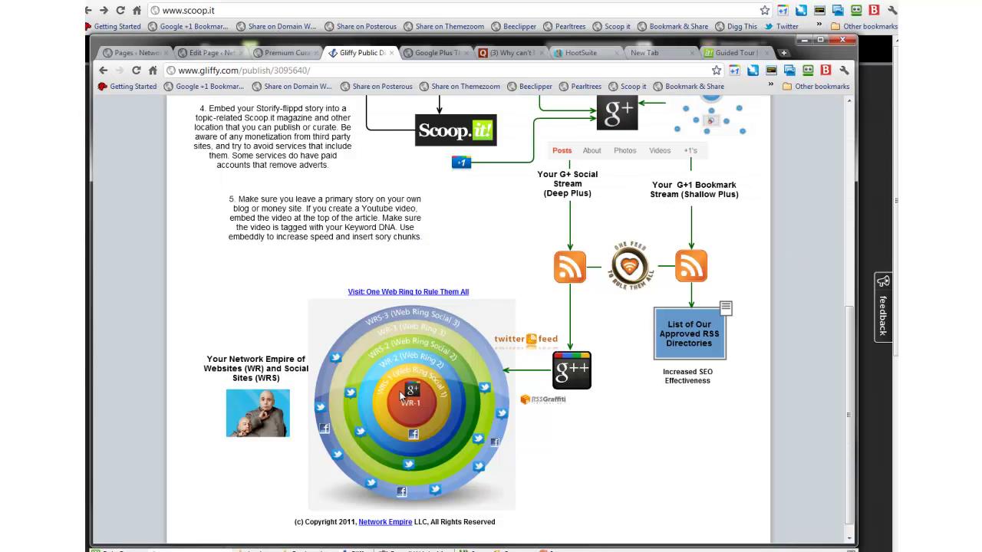
scroll(459, 395, up, 3)
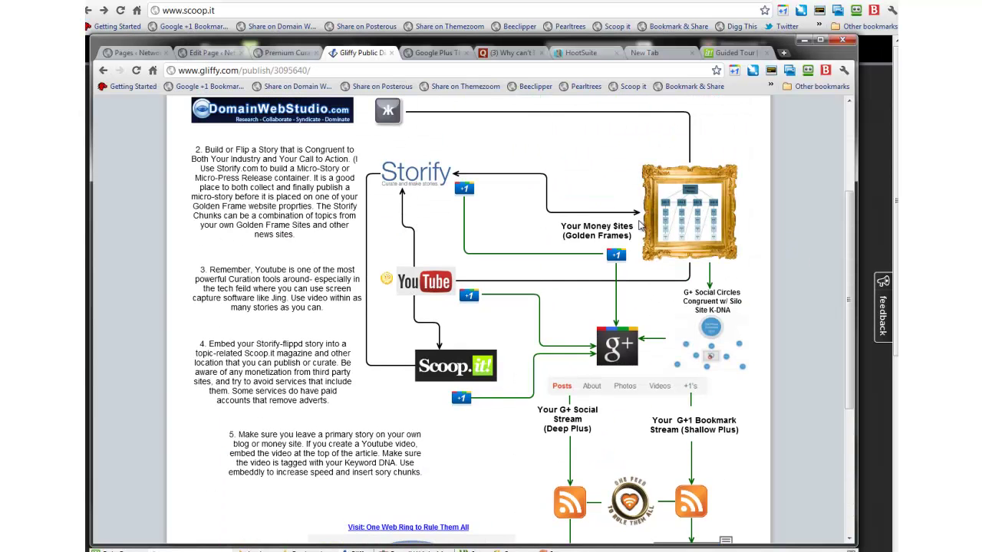
drag(844, 209, 844, 355)
scroll(477, 386, up, 2)
scroll(465, 394, down, 2)
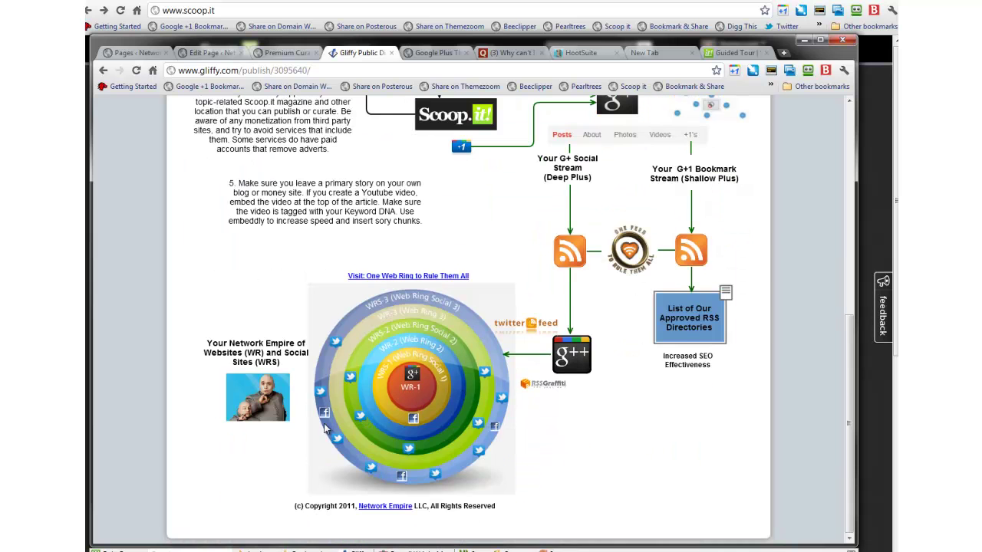
scroll(358, 466, up, 1)
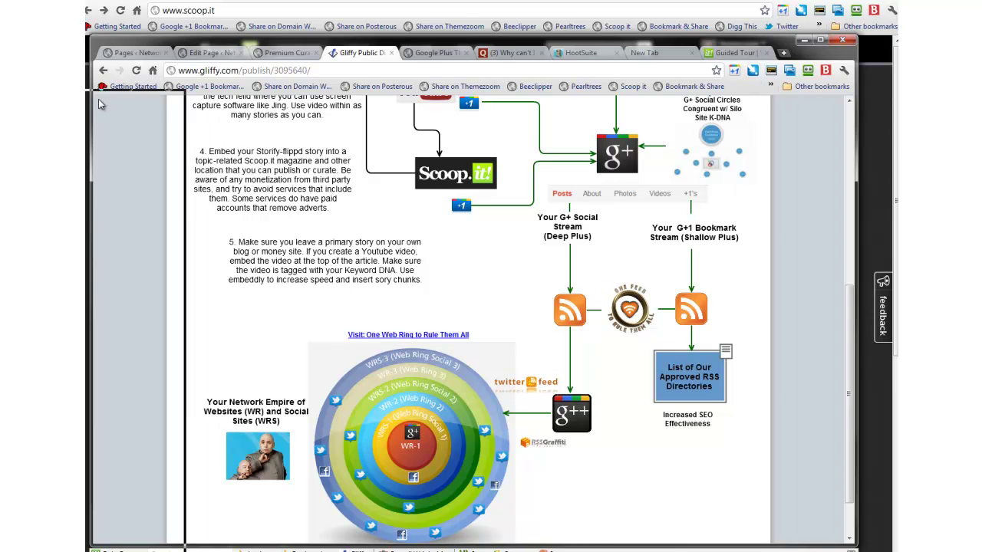
click(803, 39)
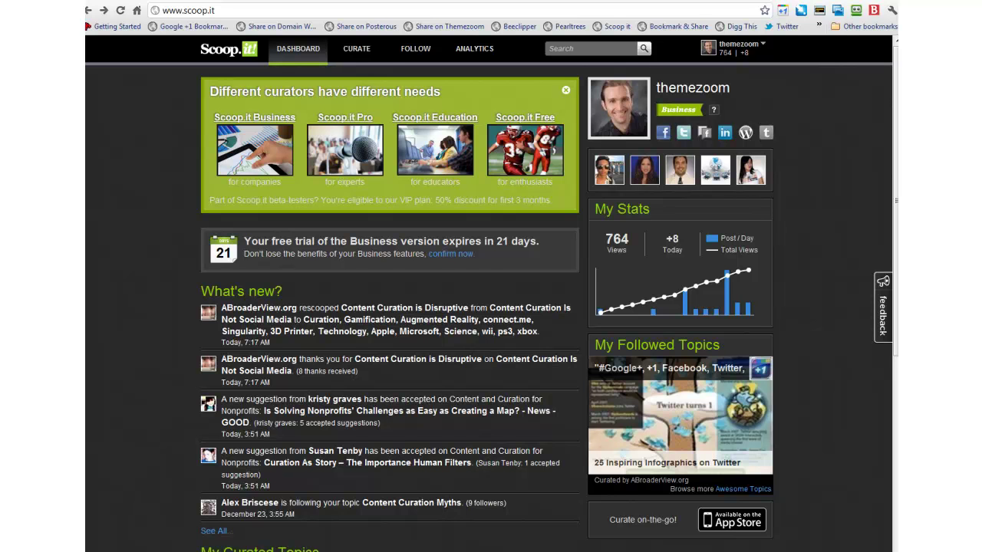
- Review the curated topics on the refreshed dashboard and point an arrow at the profile's Business badge
click(302, 51)
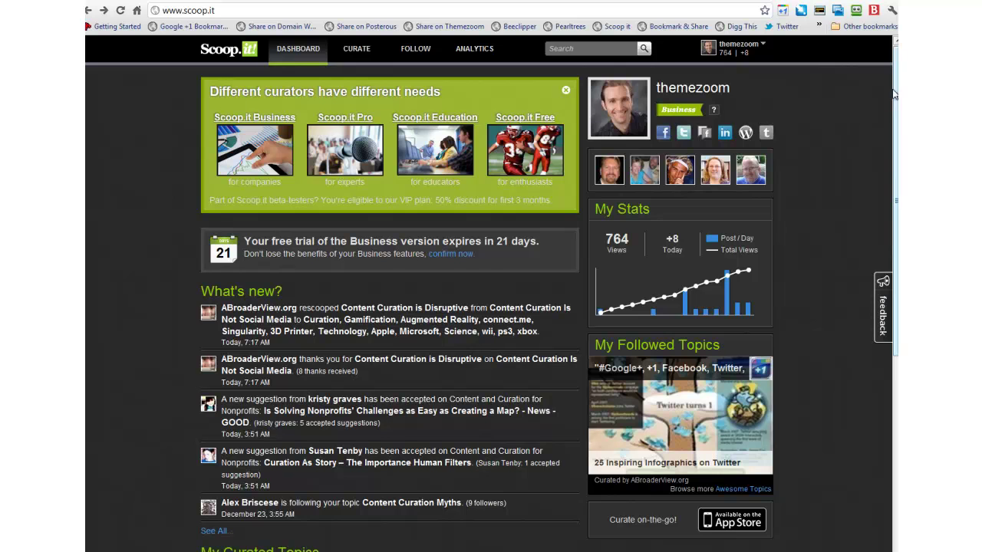
drag(894, 93, 882, 247)
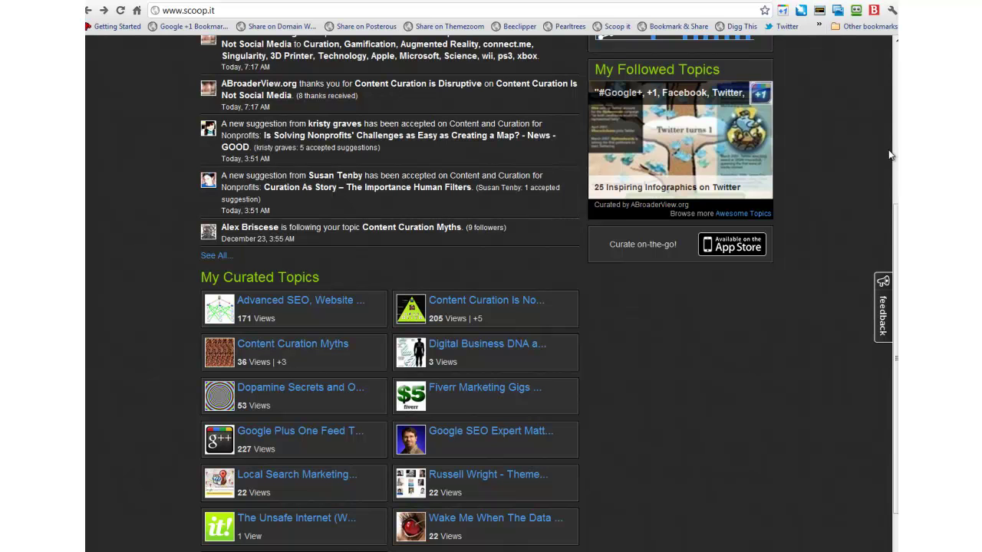
scroll(491, 292, up, 3)
scroll(490, 292, up, 2)
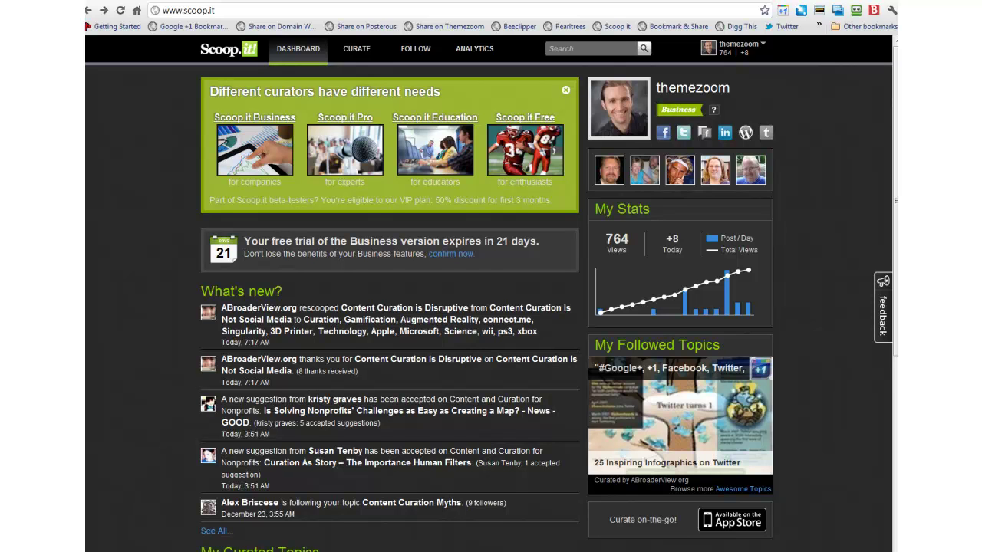
drag(819, 229, 704, 121)
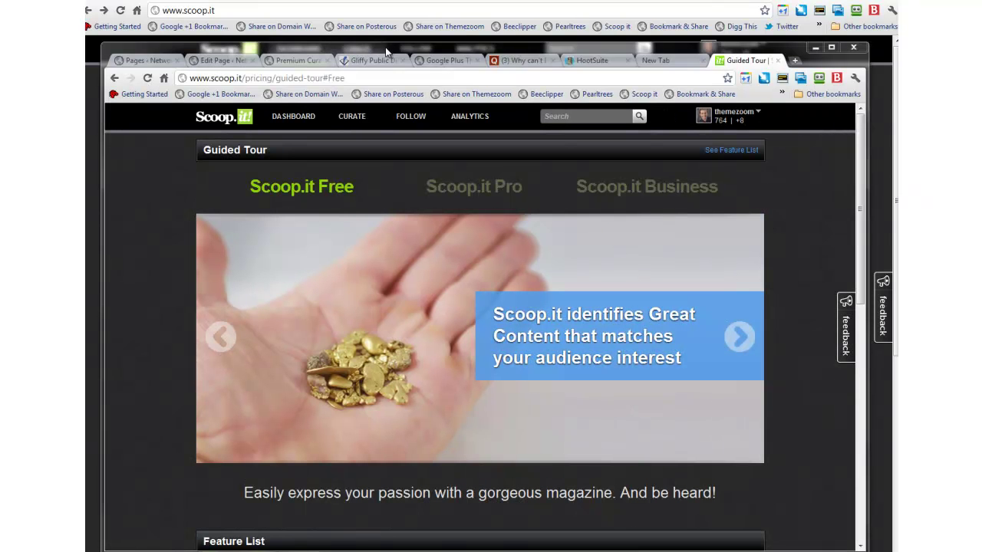
drag(387, 51, 372, 31)
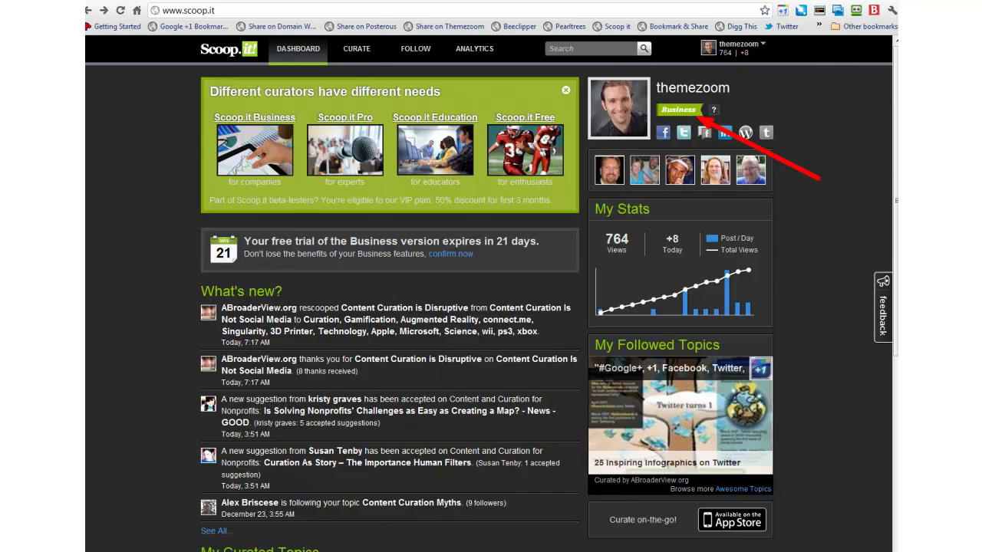
- Reopen the Gliffy diagram, point out the centre of the web ring graphic, and put the diagram window away
key(alt+Tab)
scroll(848, 324, down, 1)
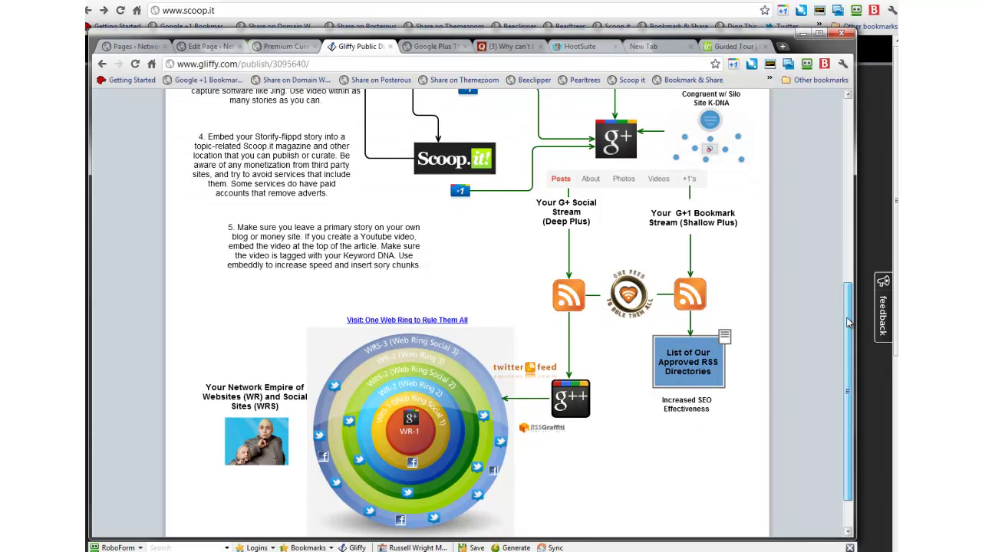
scroll(848, 323, up, 5)
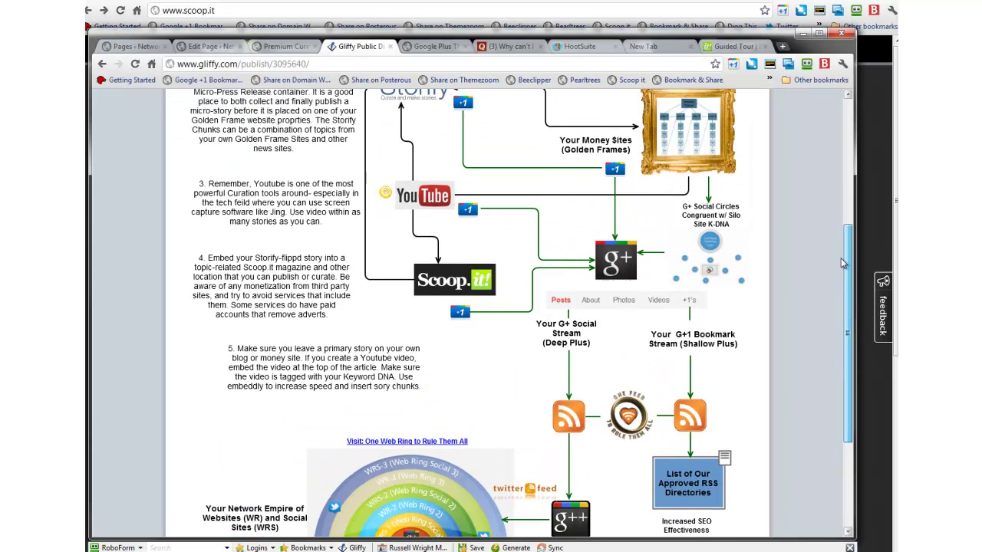
drag(844, 232, 850, 335)
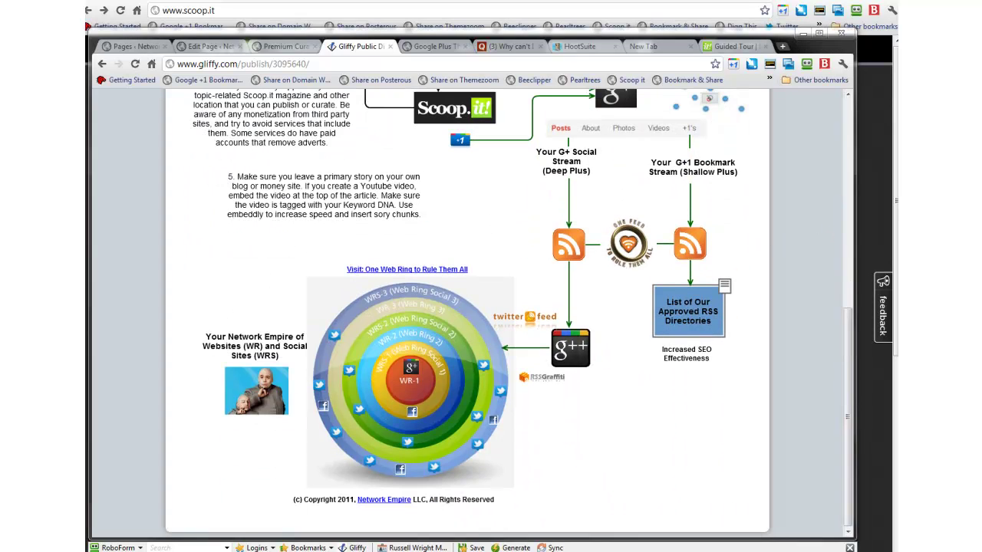
drag(305, 345, 402, 380)
drag(502, 270, 438, 367)
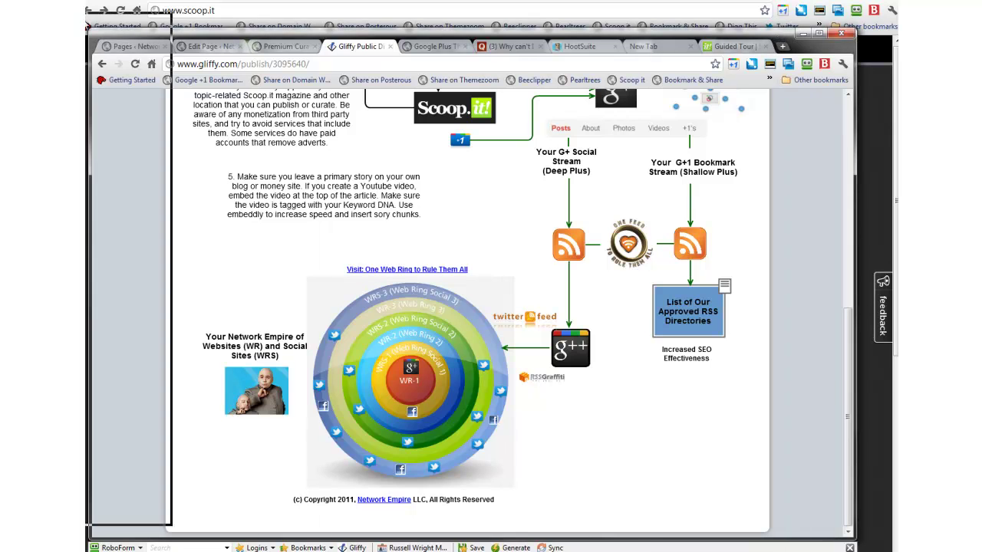
click(802, 34)
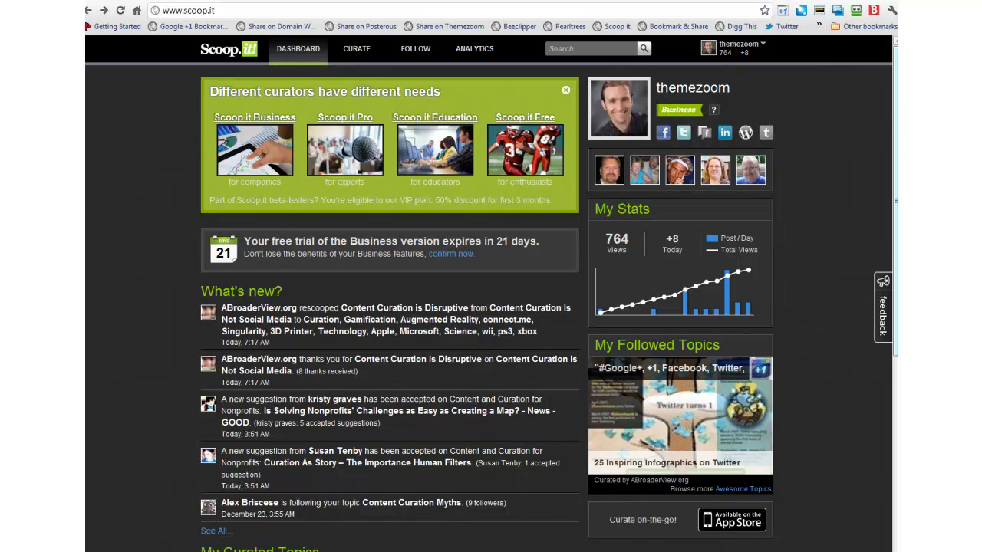
- Open the Advanced SEO, Website Silo Architecture and Content Curation topic from the curated topics and display its published view
scroll(332, 374, down, 3)
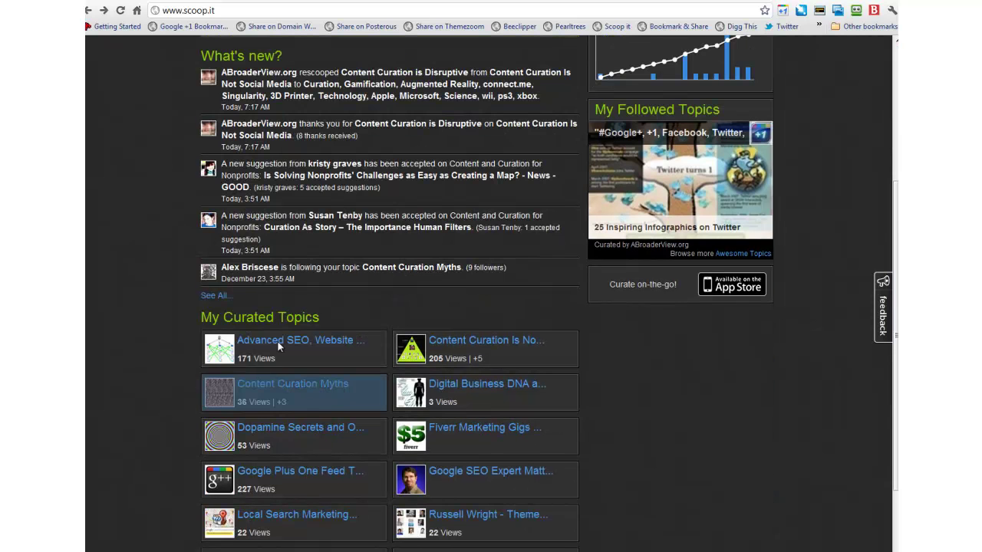
scroll(283, 360, up, 2)
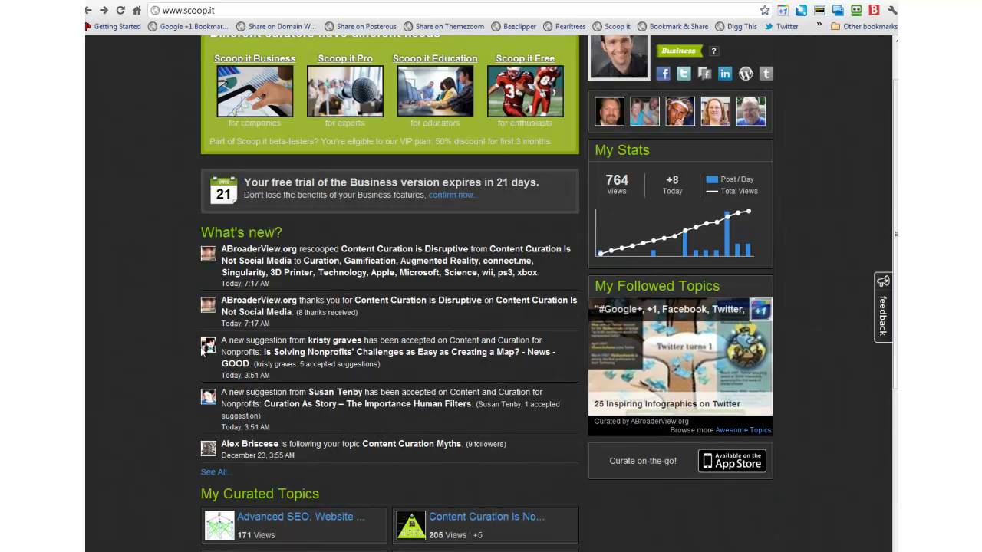
scroll(200, 347, down, 3)
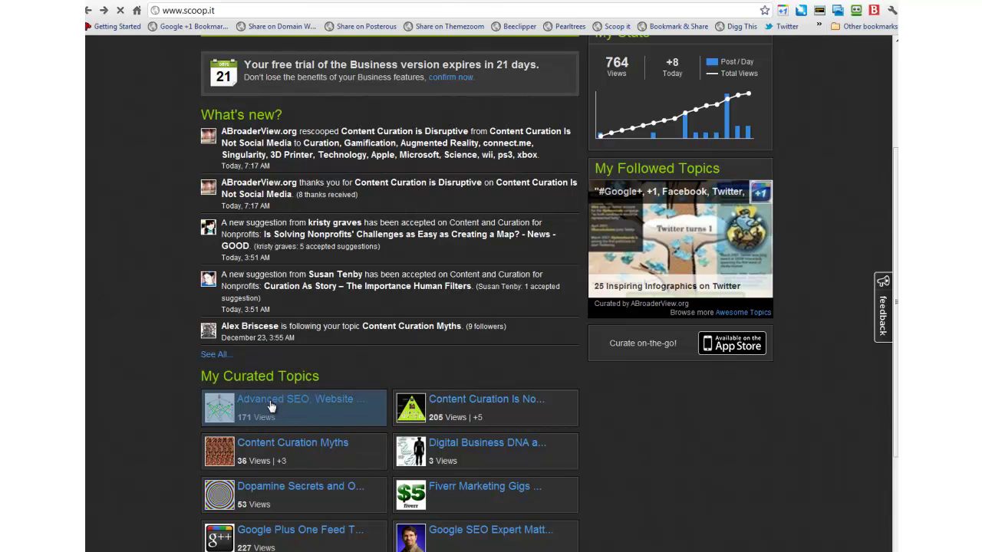
click(270, 407)
click(744, 132)
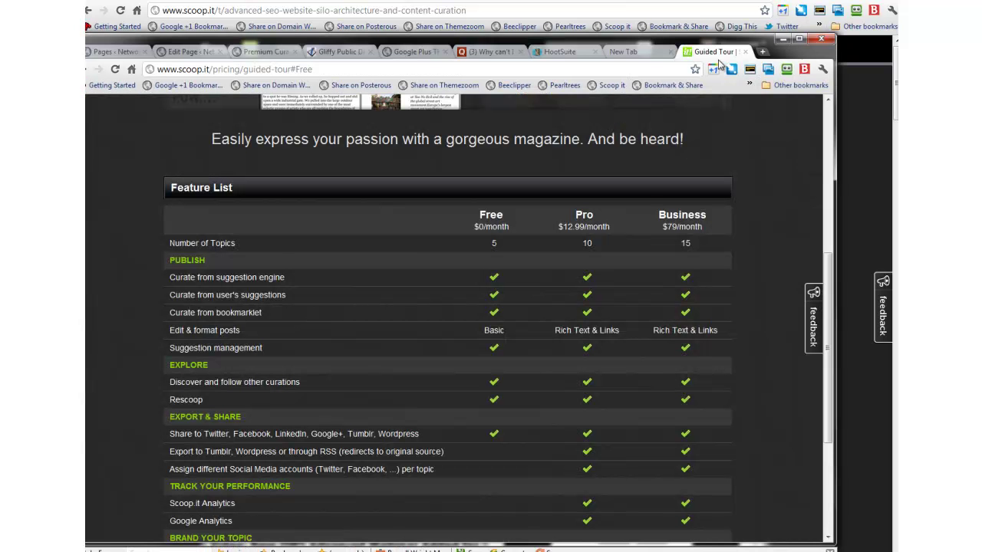
- Compare the Free, Pro and Business monthly prices and features in the Scoop.it guided tour's feature list
drag(649, 45, 681, 36)
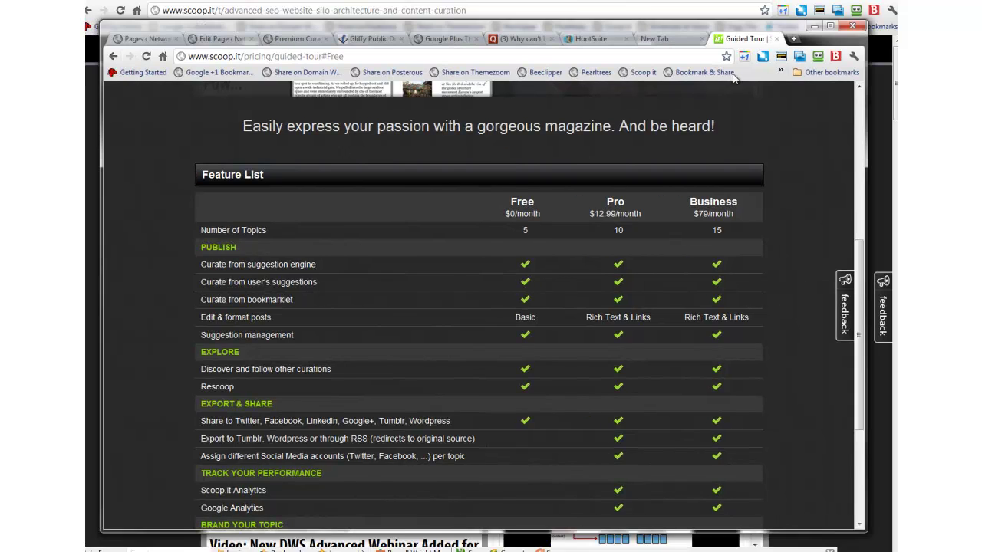
drag(860, 302, 862, 350)
drag(540, 125, 505, 123)
drag(642, 125, 588, 123)
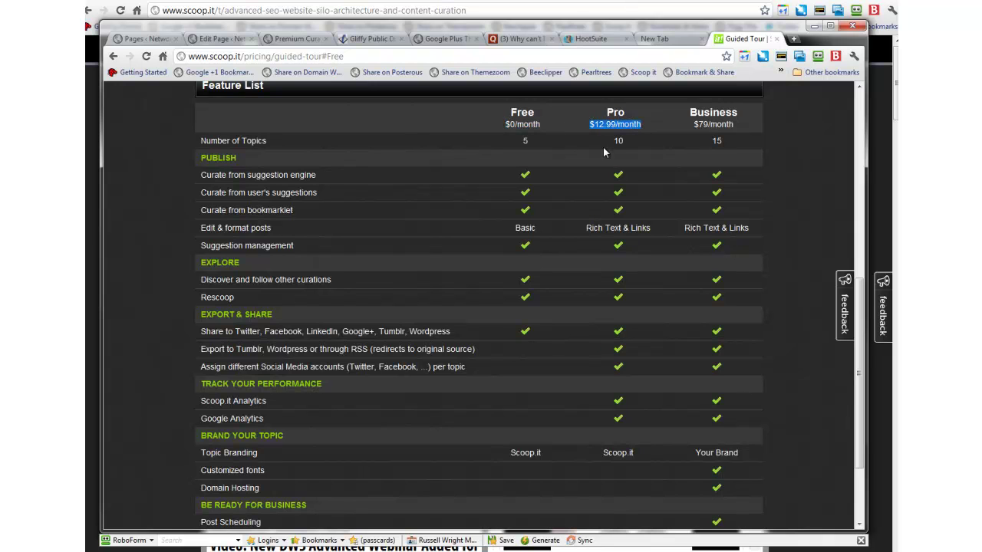
drag(741, 125, 692, 124)
mouse_move(856, 338)
mouse_down()
mouse_move(857, 388)
mouse_move(857, 354)
mouse_up()
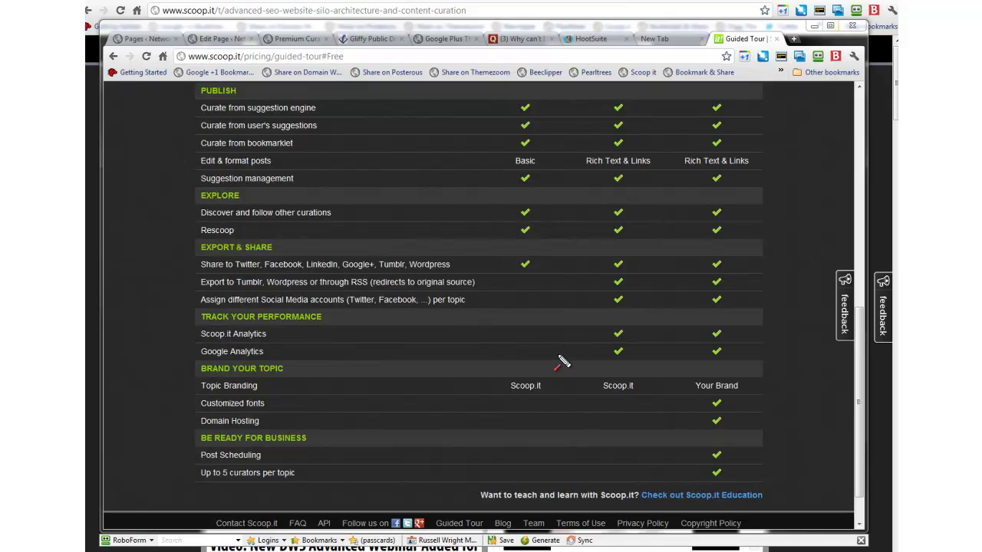
- Mark the Pro and Business checkmarks in the analytics rows with arrows, and clear the annotations
drag(526, 353, 603, 356)
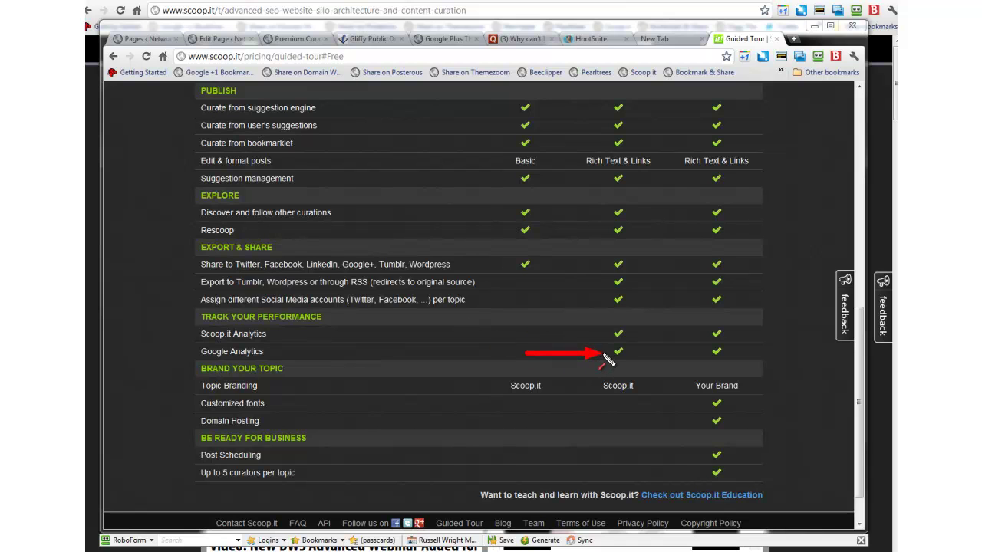
drag(788, 355, 739, 358)
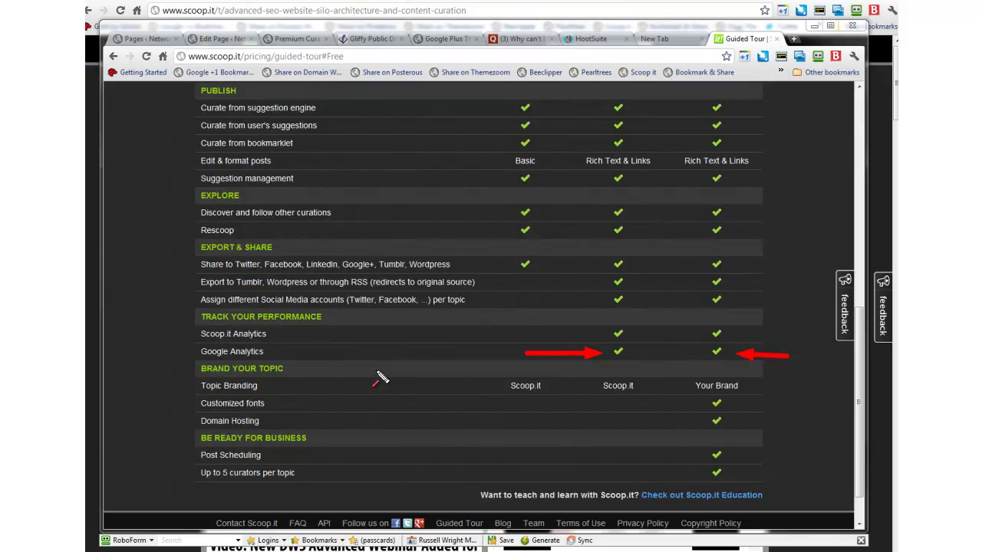
drag(559, 332, 603, 336)
key(Escape)
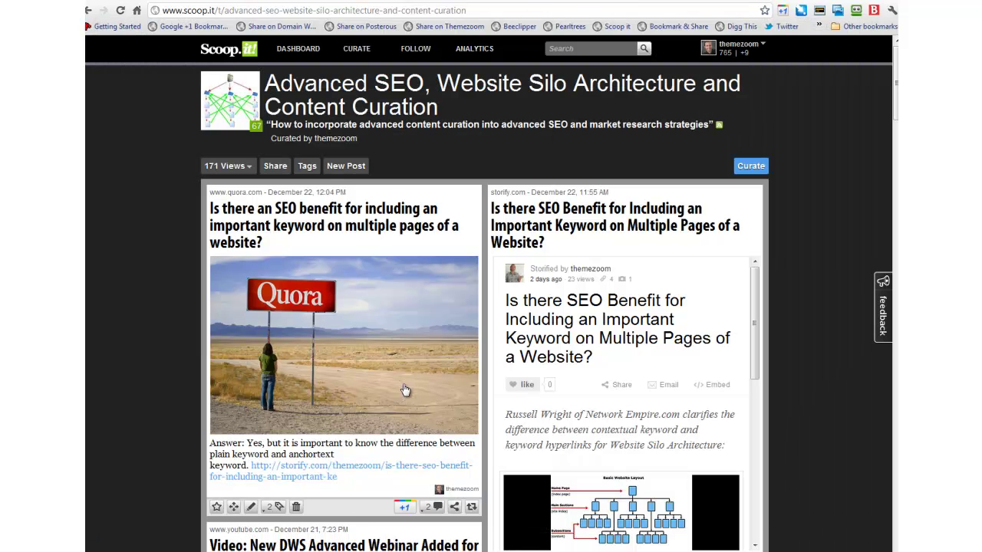
- Return to the dashboard and open the curation page of the Advanced SEO topic
scroll(405, 390, down, 2)
scroll(405, 390, up, 2)
click(294, 59)
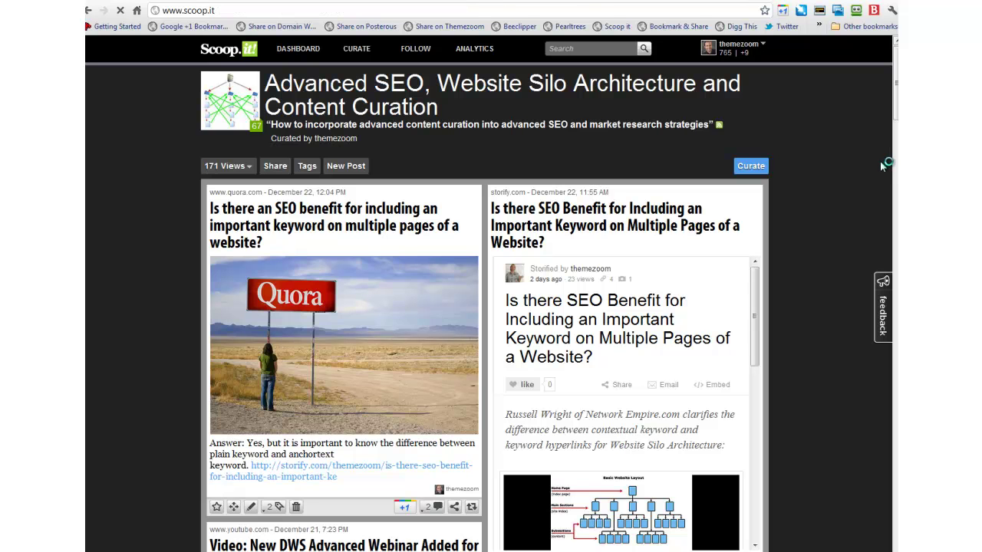
scroll(299, 356, down, 3)
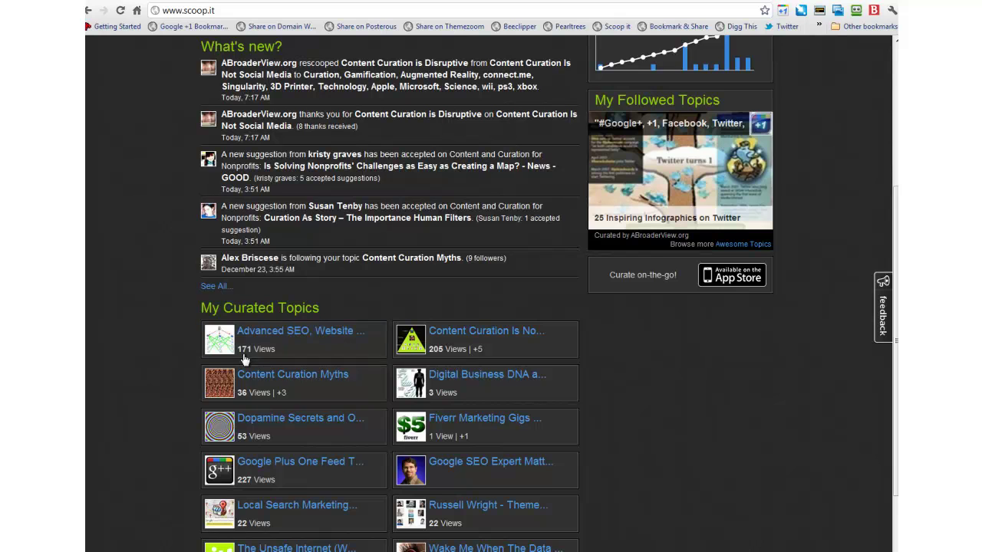
scroll(249, 388, down, 1)
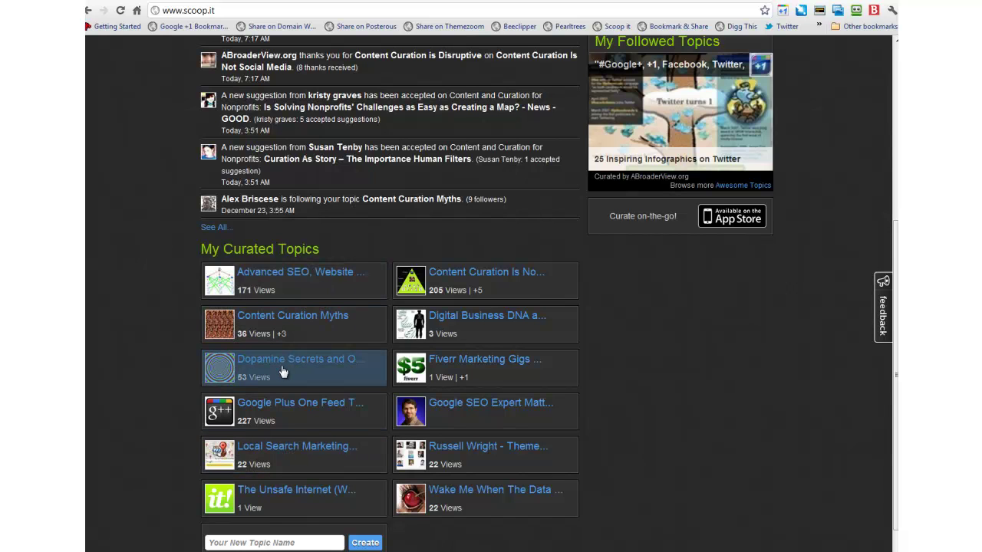
click(258, 292)
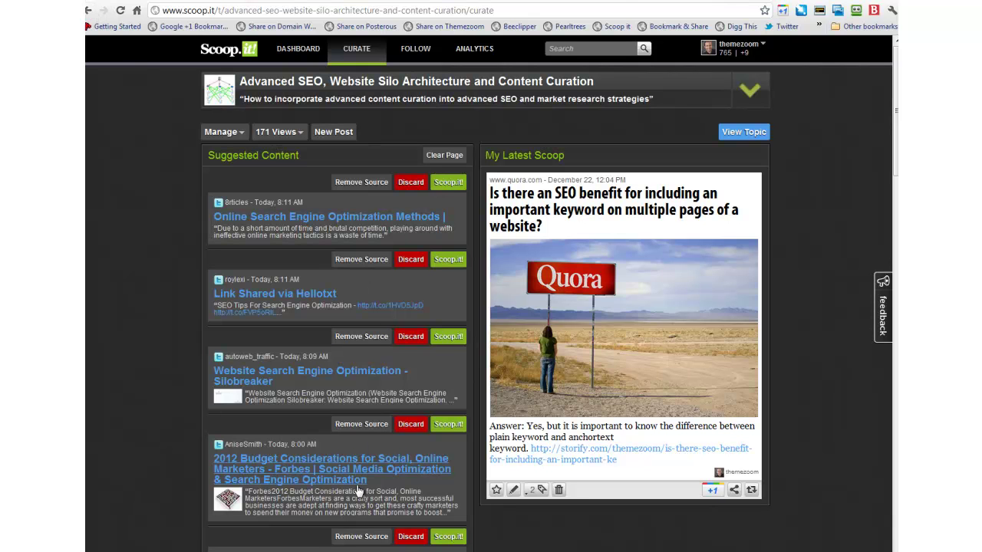
- Go back to the dashboard and re-examine the branding, business and pricing rows in the guided tour's feature list
click(89, 10)
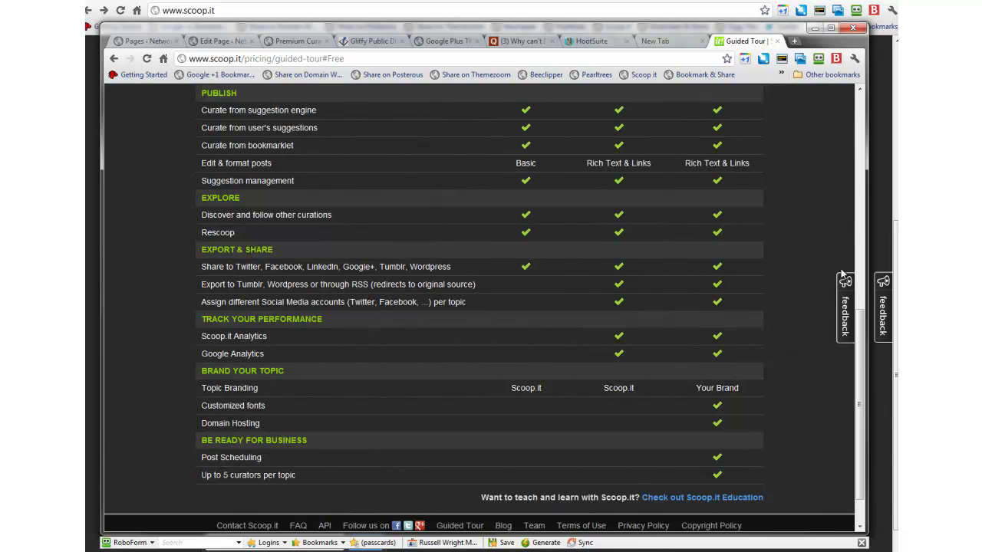
drag(859, 355, 857, 390)
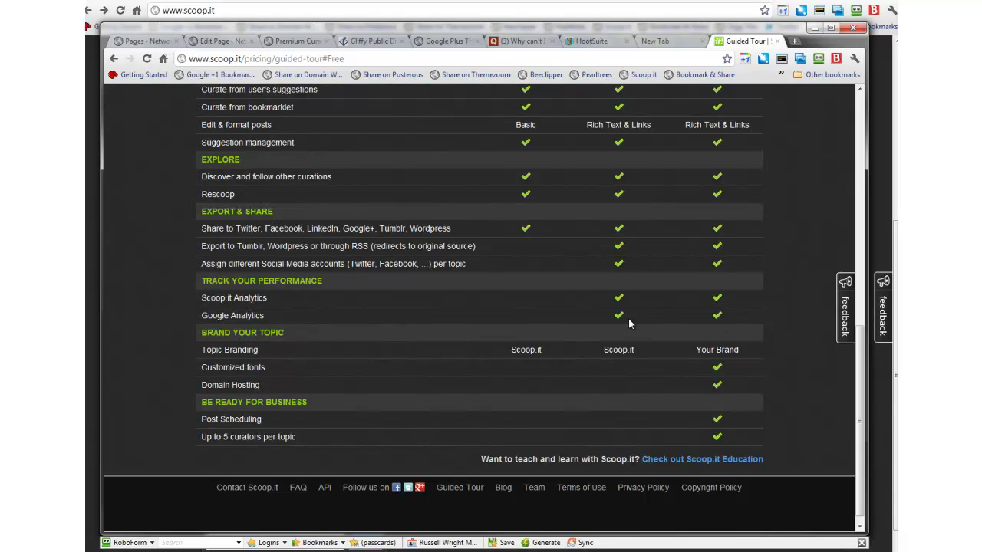
drag(860, 355, 862, 290)
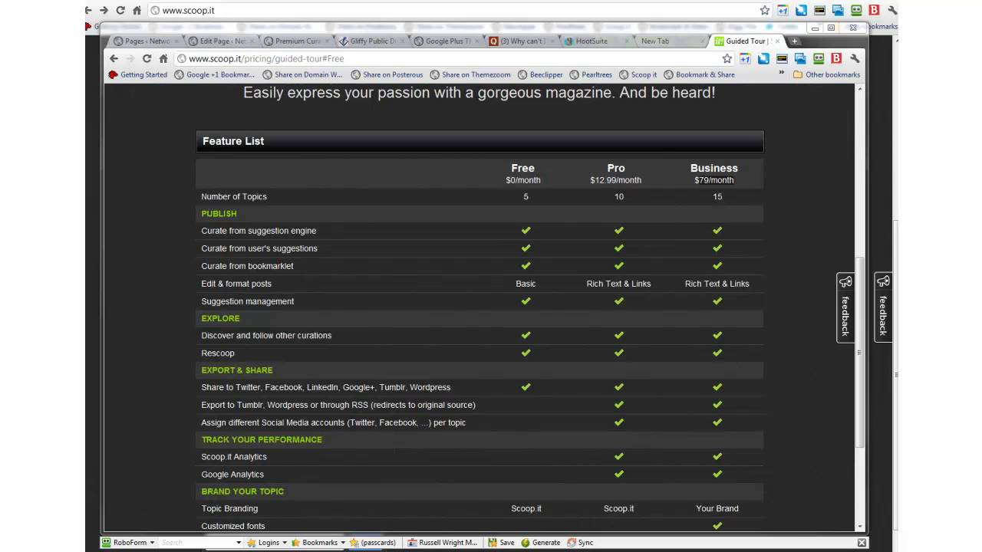
- Mark the Business plan's topic count and rich text entries and the Pro topic count with arrows, and clear the annotations
drag(794, 180, 733, 197)
drag(790, 252, 756, 278)
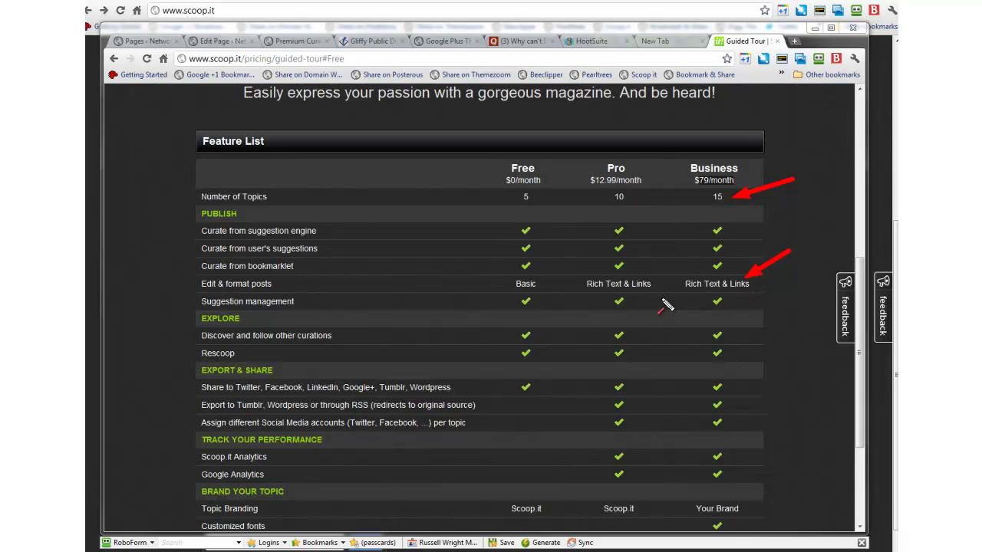
drag(669, 197, 634, 198)
key(Escape)
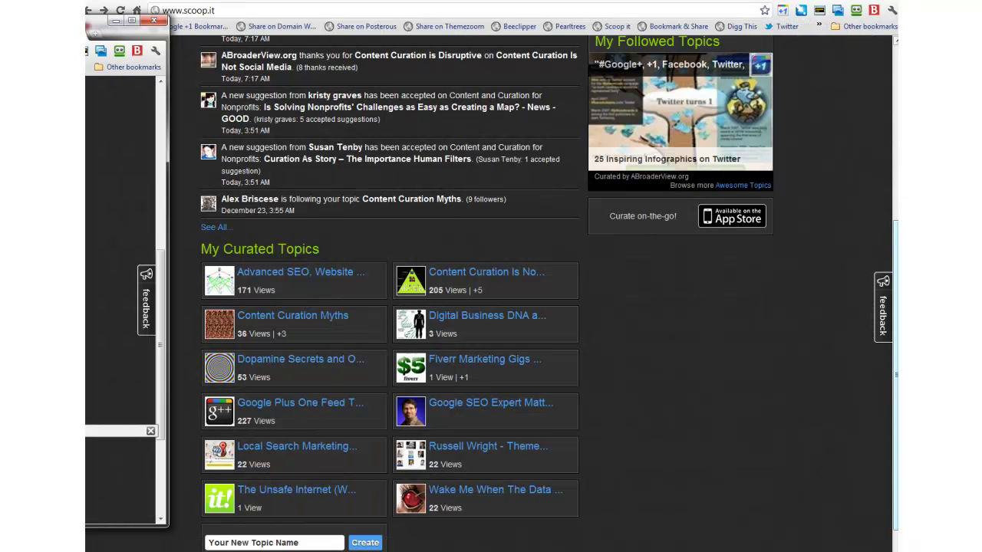
- Open the Google SEO Expert Matt Cutts Speaks topic from the dashboard's curated topics and view its public page
scroll(890, 218, down, 1)
scroll(545, 292, down, 2)
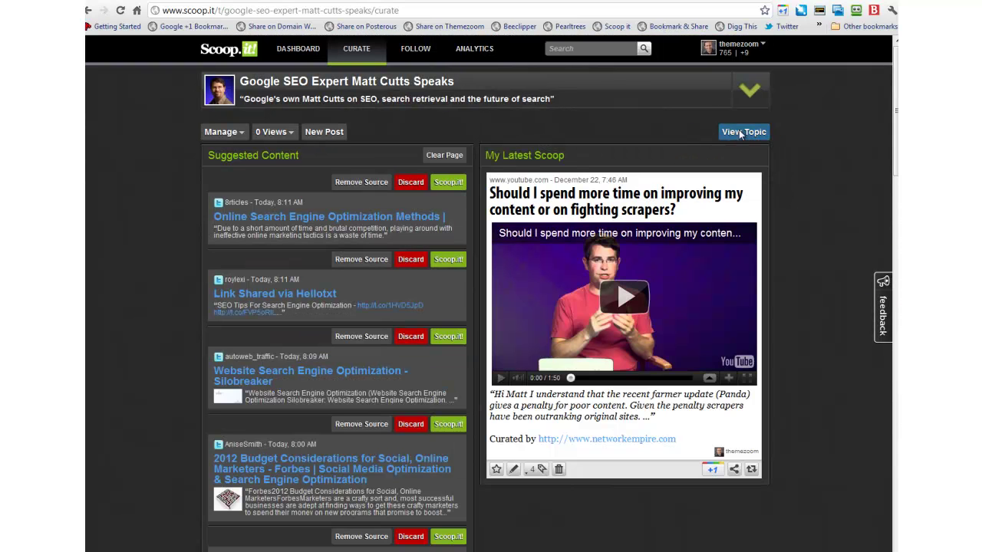
click(741, 133)
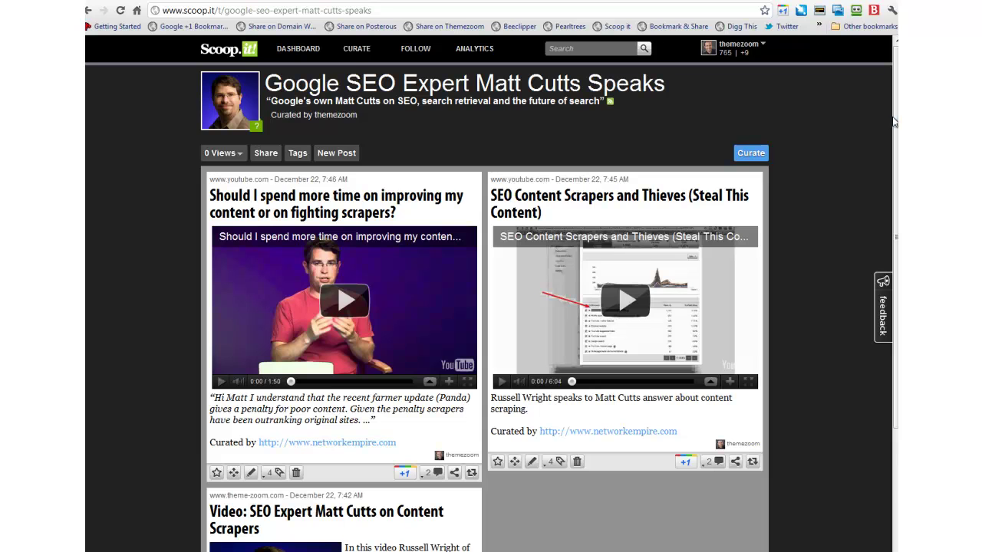
drag(891, 121, 889, 97)
- Inspect the Matt Cutts topic's views summary, including pending suggestions, visitors, posts and reactions, and close it
click(244, 156)
click(478, 130)
click(238, 155)
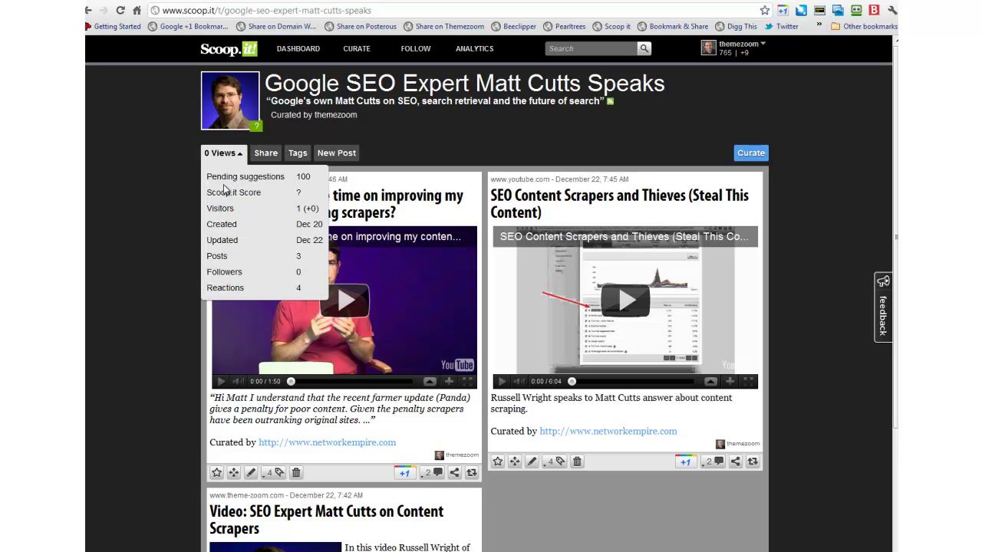
click(159, 190)
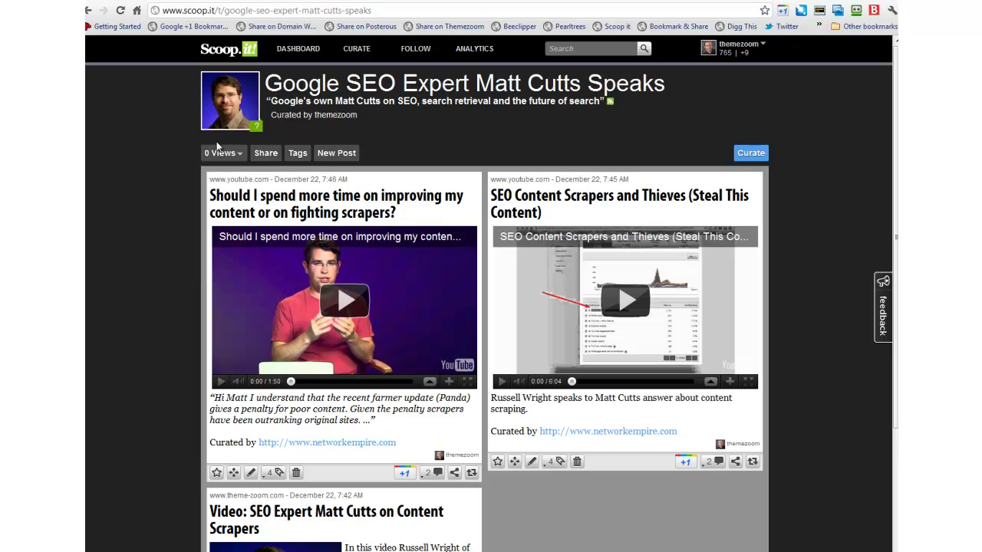
click(238, 155)
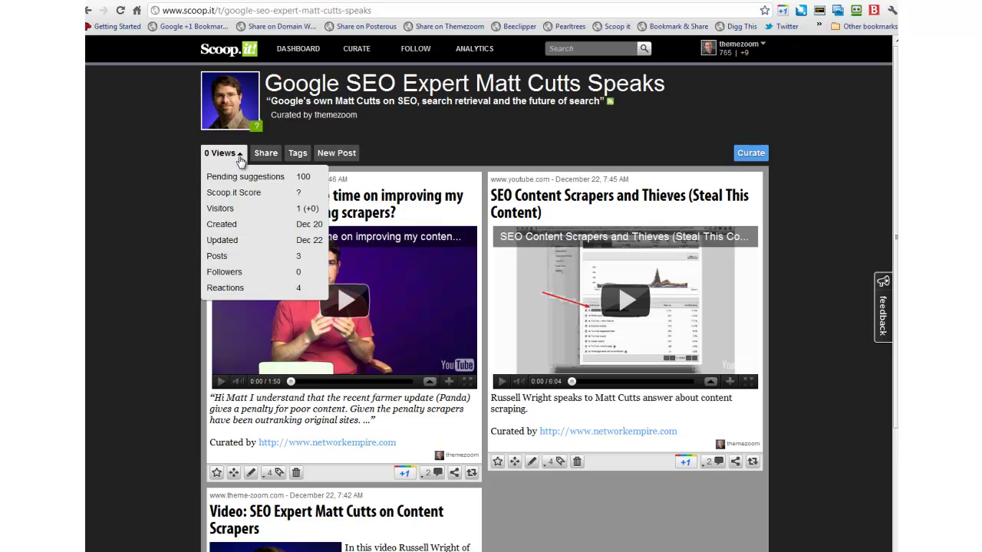
click(153, 179)
- Reopen the Matt Cutts topic from the dashboard, go to its Export page and highlight the topic URL
click(313, 57)
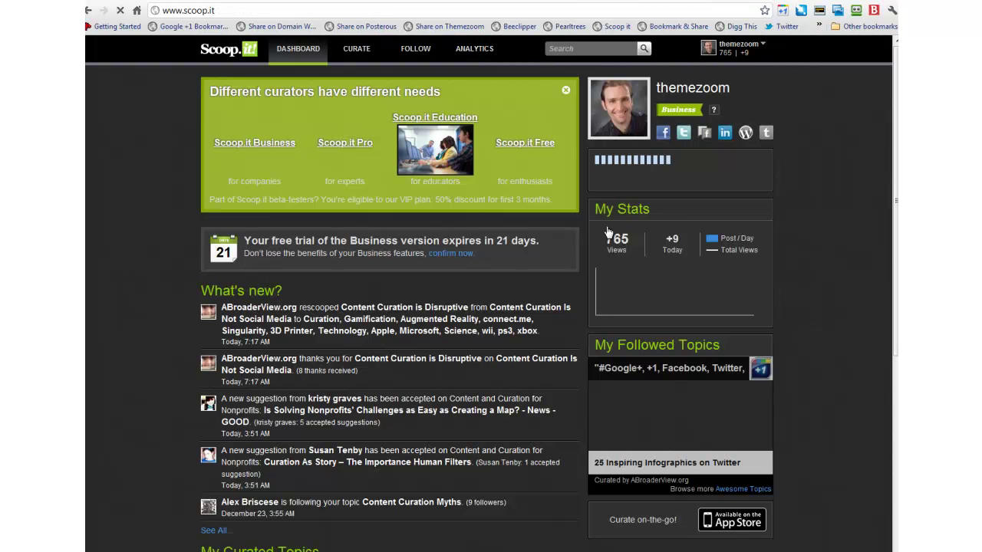
scroll(485, 390, down, 3)
scroll(484, 389, down, 3)
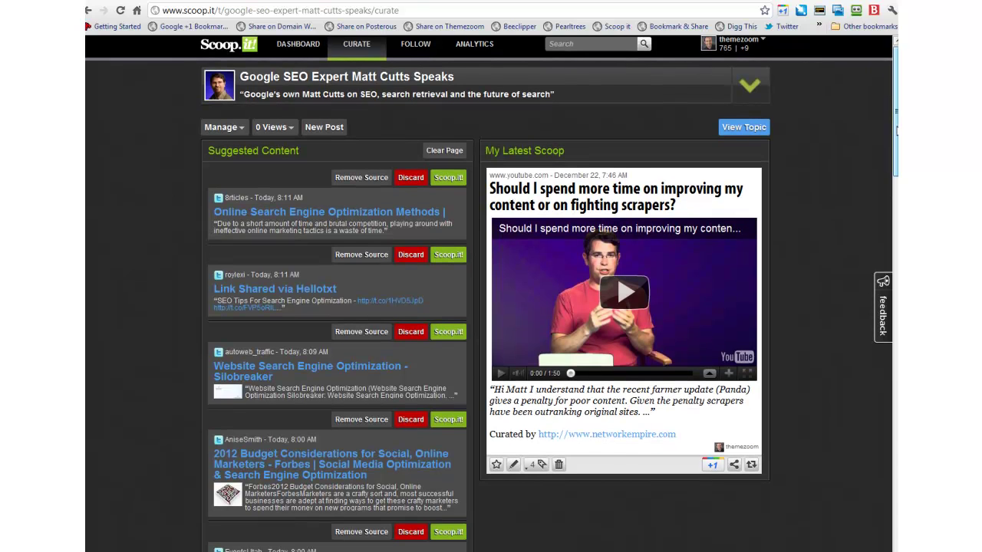
click(241, 137)
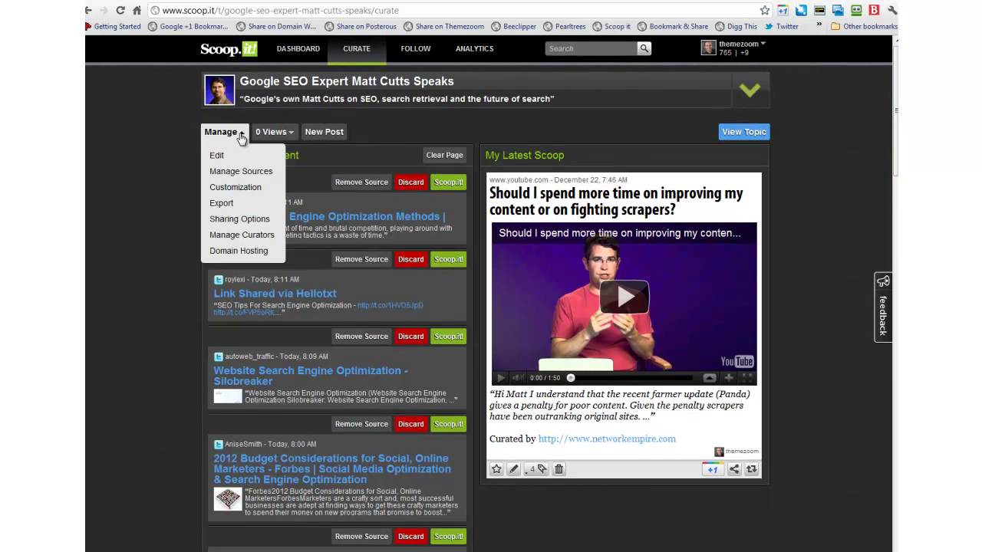
click(221, 204)
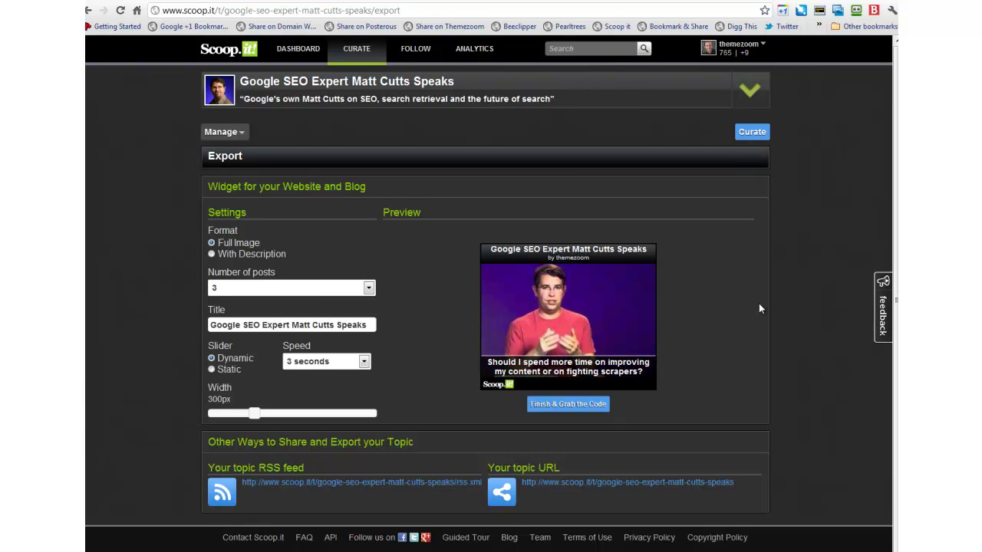
scroll(714, 333, down, 1)
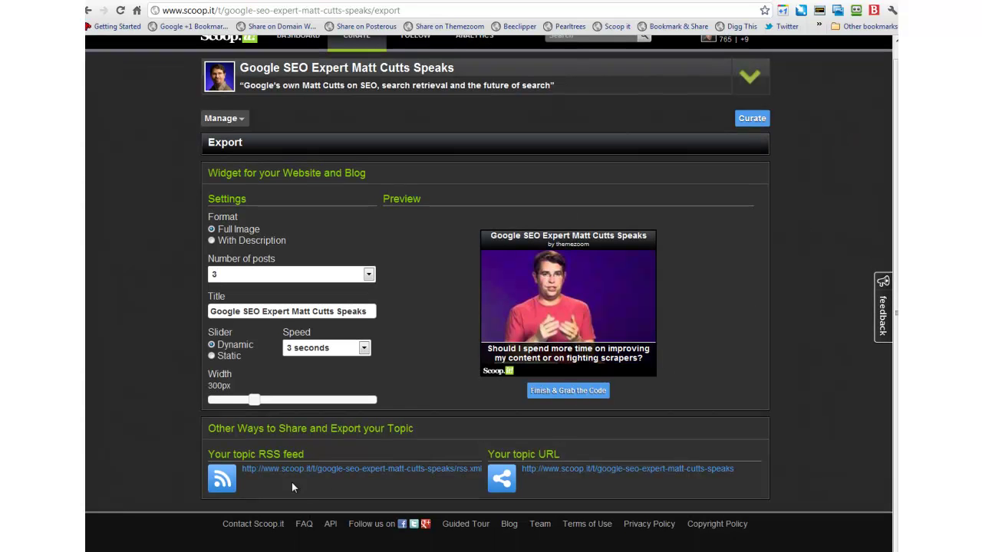
drag(738, 470, 524, 475)
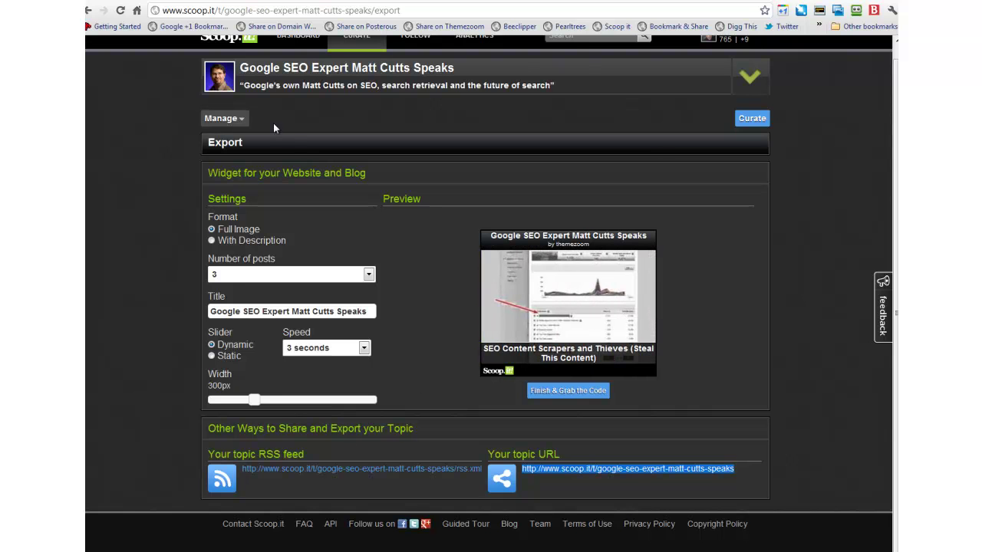
- Leave the Export page for the topic's public page, open its analytics and dismiss the Google Analytics notice
click(241, 120)
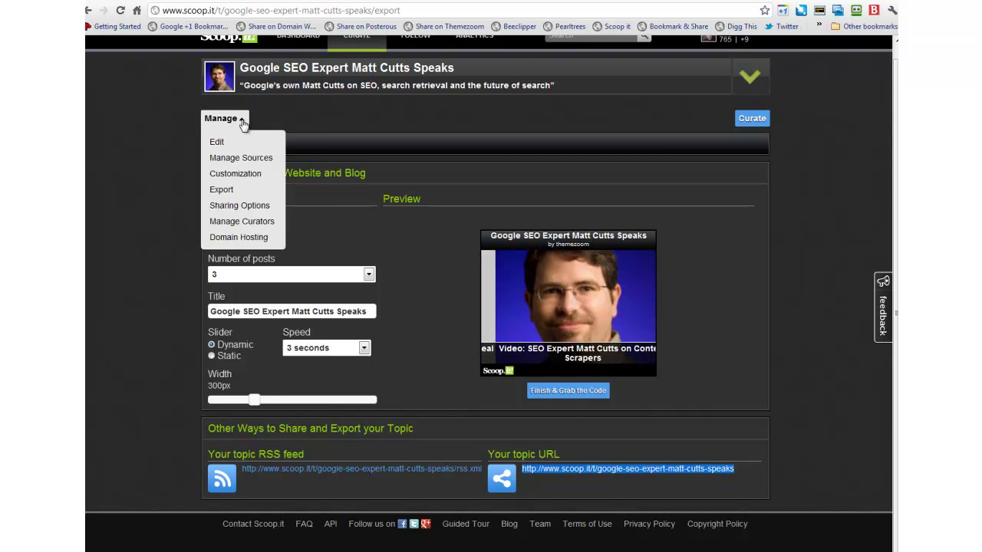
click(307, 109)
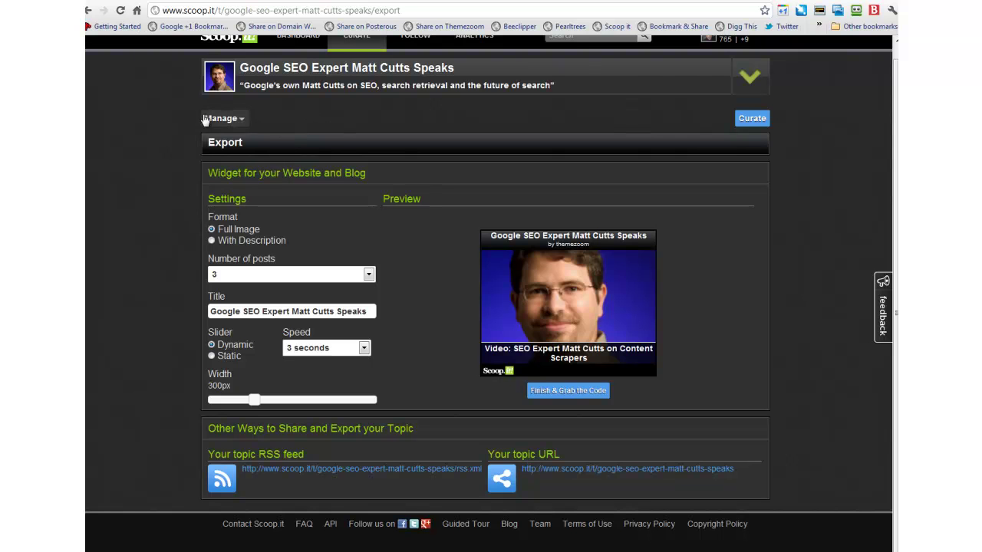
click(88, 10)
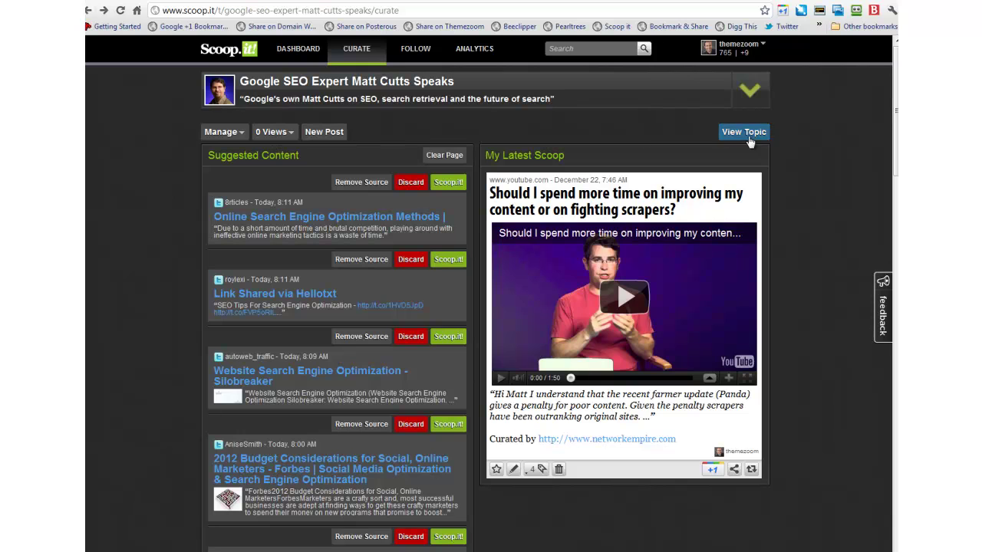
key(BackSpace)
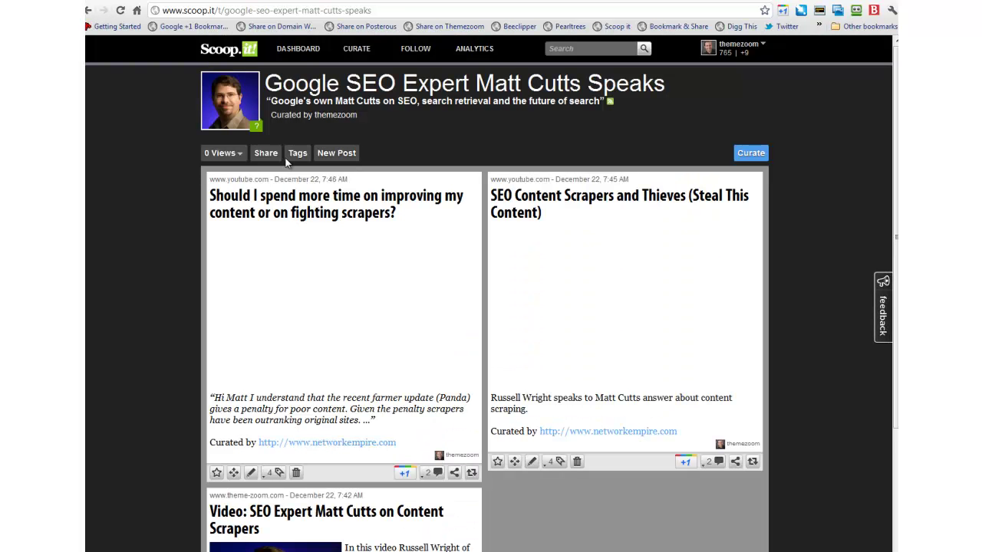
click(476, 49)
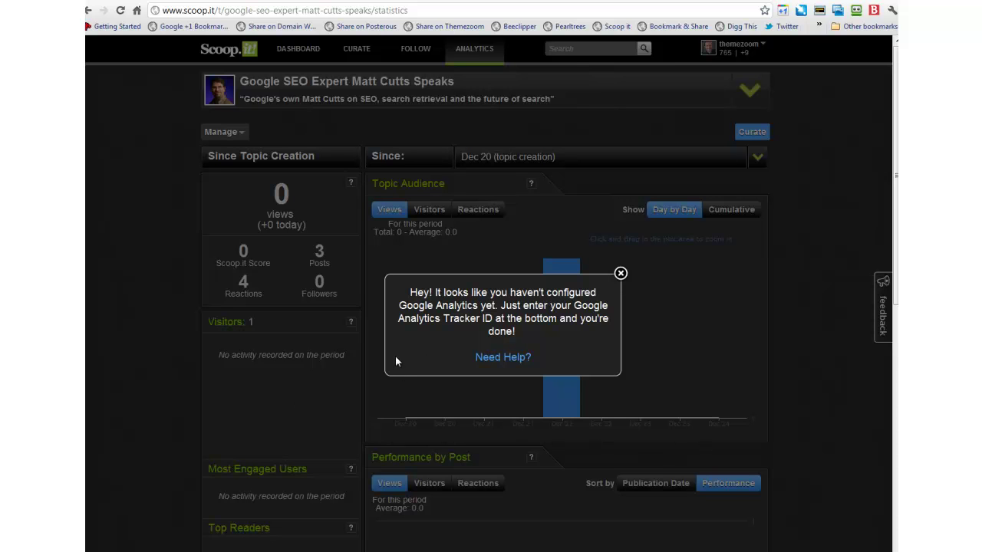
click(620, 273)
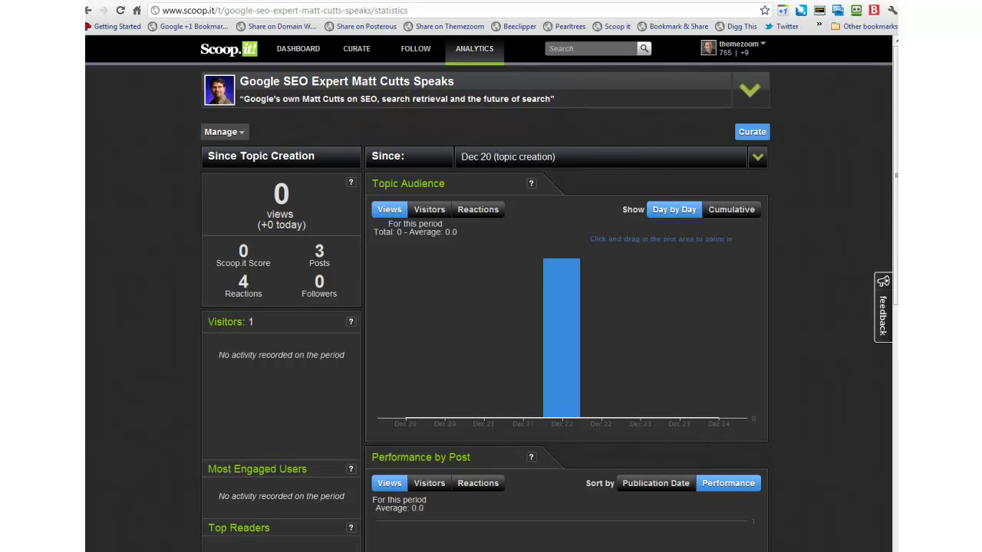
- Examine the topic's analytics charts and traffic sources, and highlight the posts and reactions figures
scroll(774, 226, down, 2)
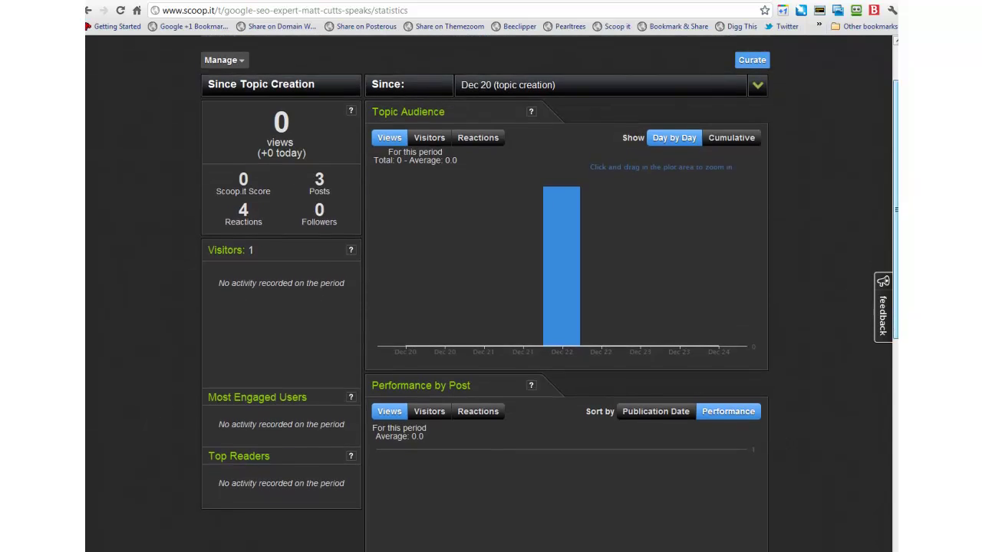
scroll(491, 292, down, 5)
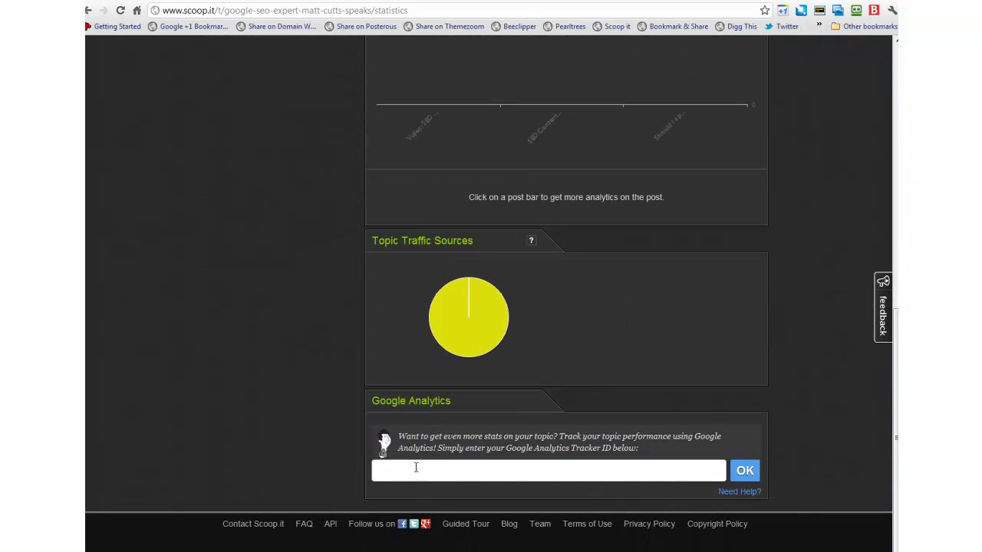
scroll(517, 448, up, 7)
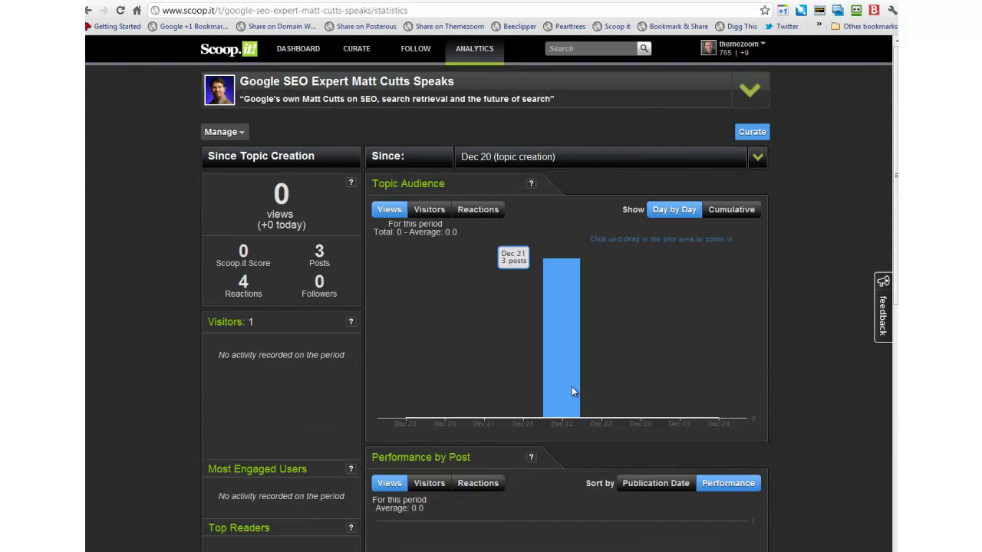
double_click(319, 252)
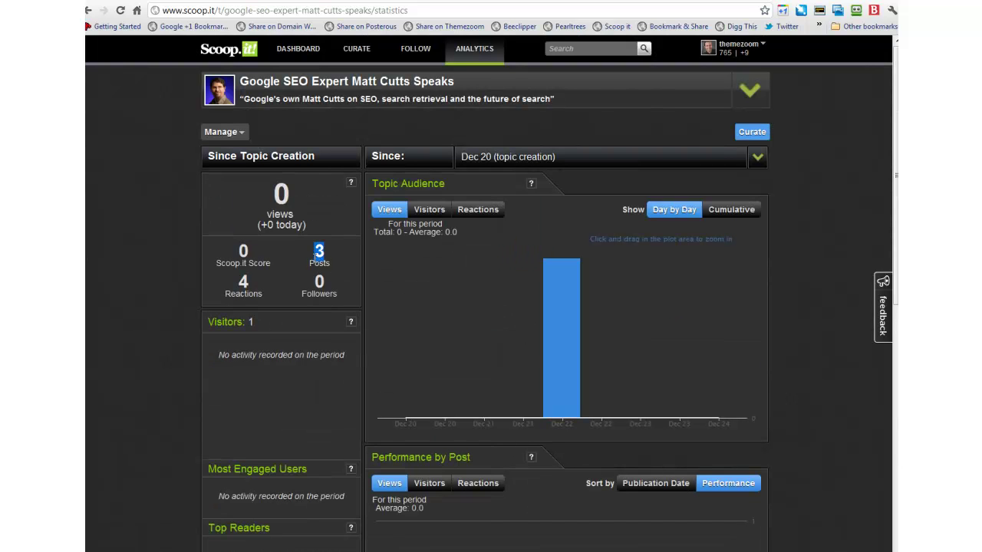
double_click(233, 284)
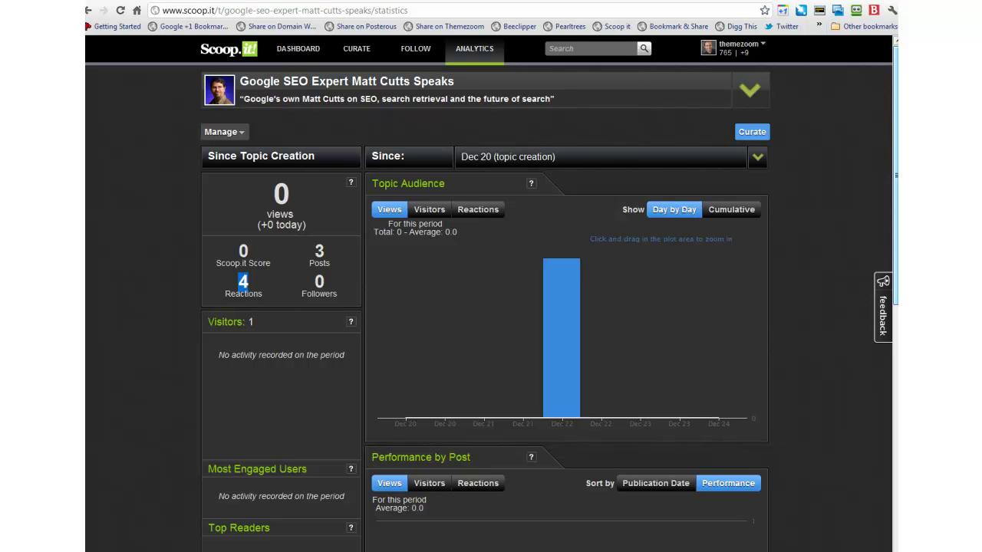
- Focus the empty Google Analytics Tracker ID field, and check the Google Analytics account list before returning to the topic statistics
drag(894, 135, 872, 448)
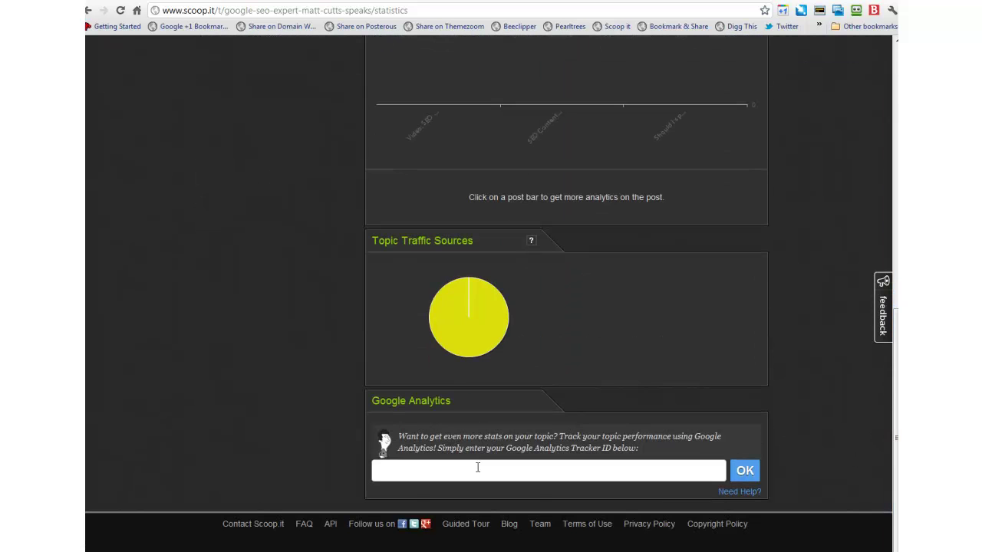
click(468, 465)
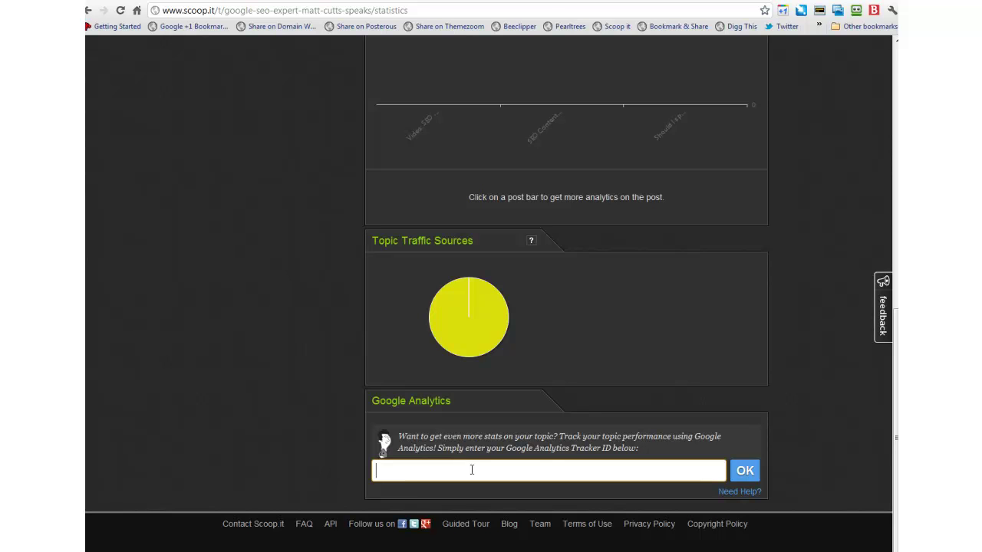
click(736, 3)
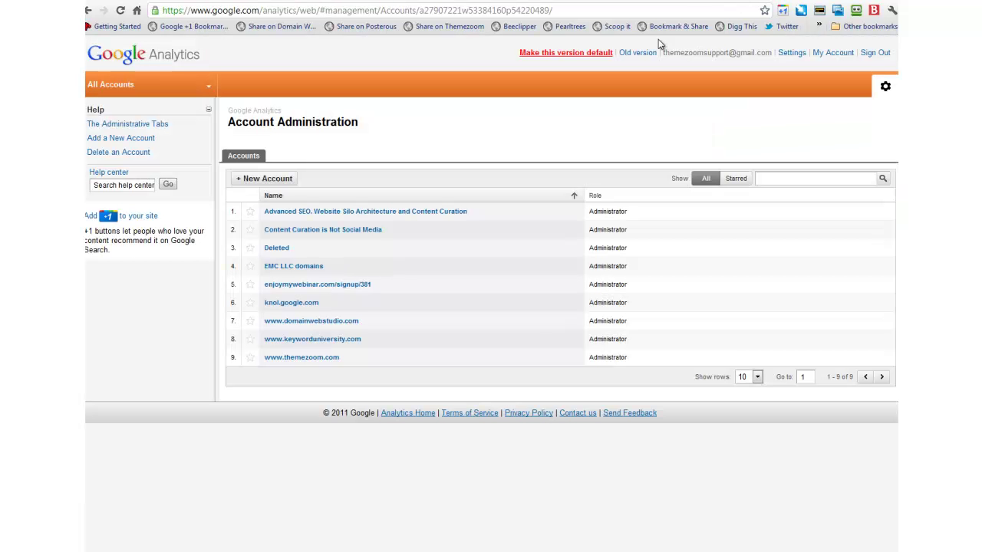
click(644, 3)
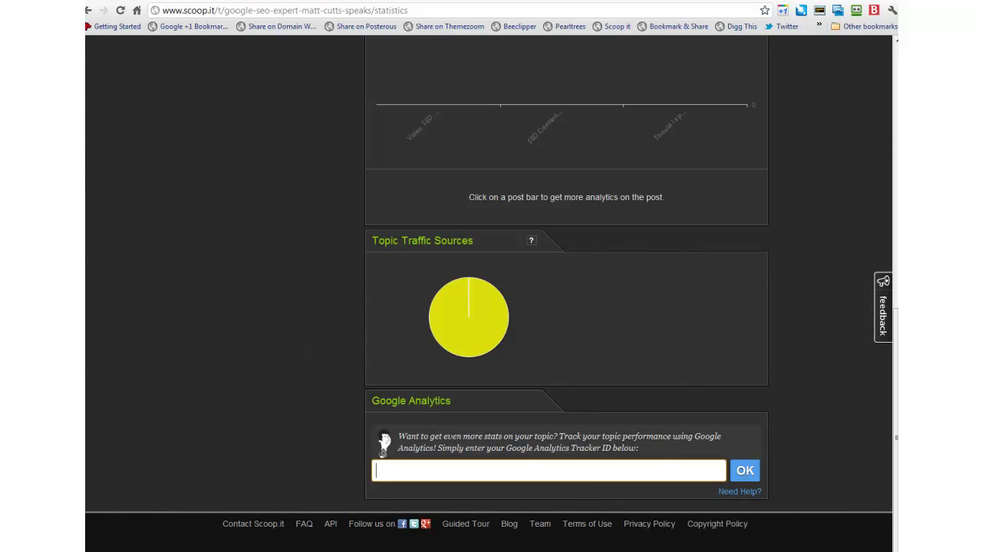
- Point out the tracker ID help link with an arrow, read through its setup instructions, and close them
drag(558, 414, 721, 492)
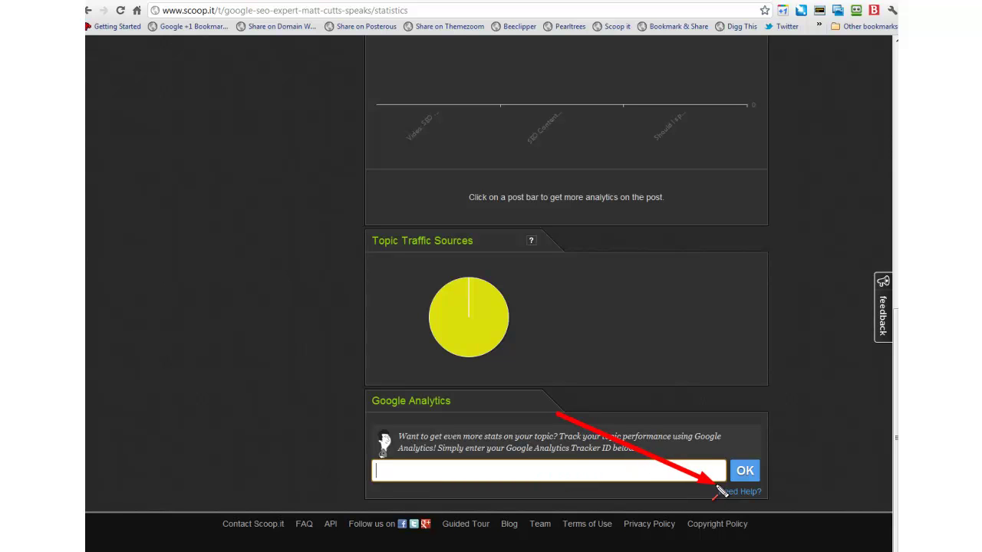
click(754, 494)
drag(896, 244, 897, 397)
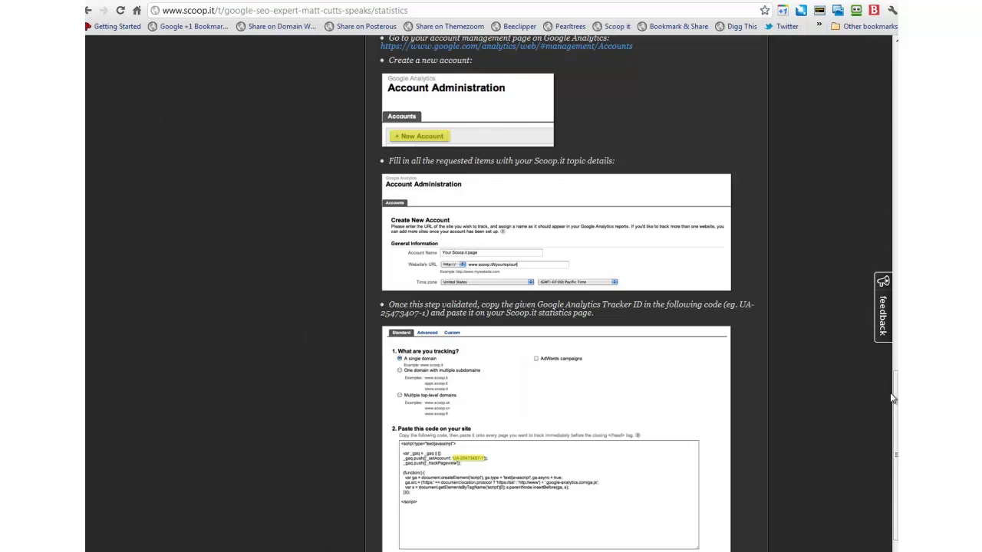
drag(892, 398, 894, 320)
click(742, 297)
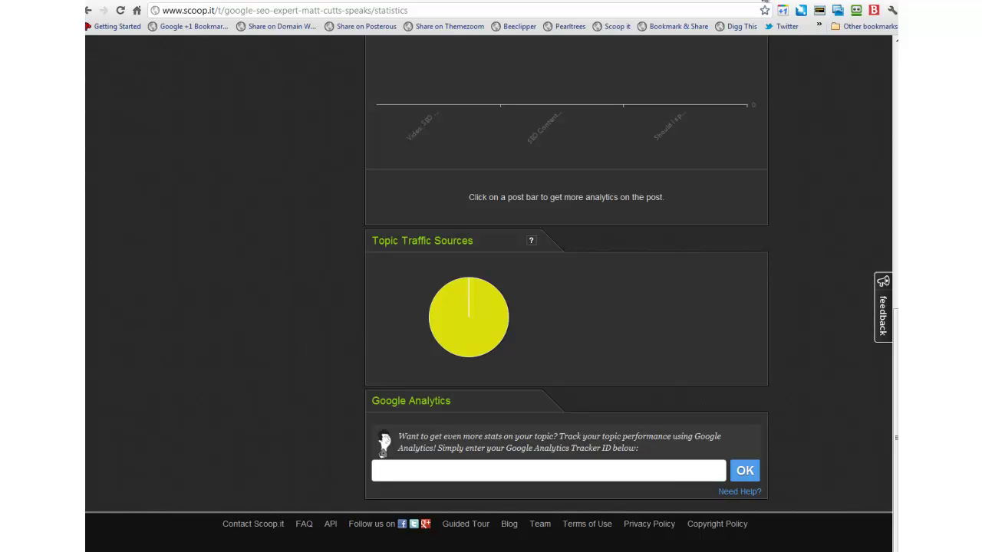
- Switch to Google Analytics and open the form for creating a new account
click(765, 3)
click(264, 178)
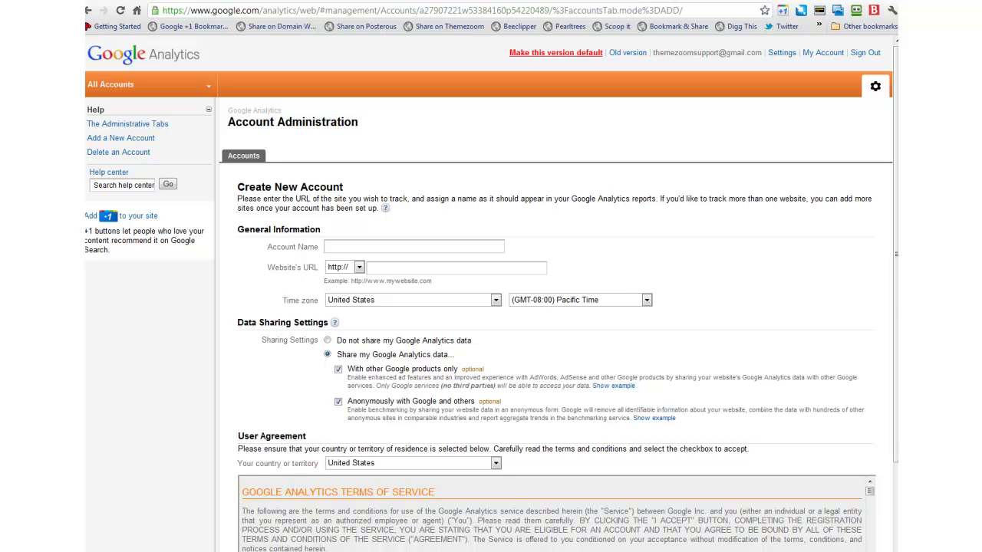
- Switch back to the Scoop.it statistics page and copy the topic title "Google SEO Expert Matt Cutts Speaks"
key(ctrl+Tab)
key(ctrl+Tab)
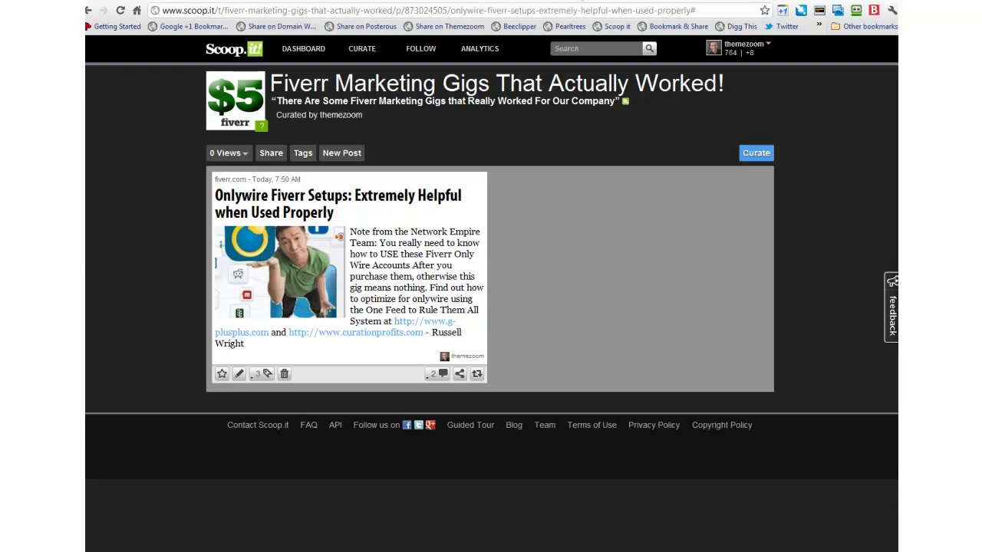
key(ctrl+shift+Tab)
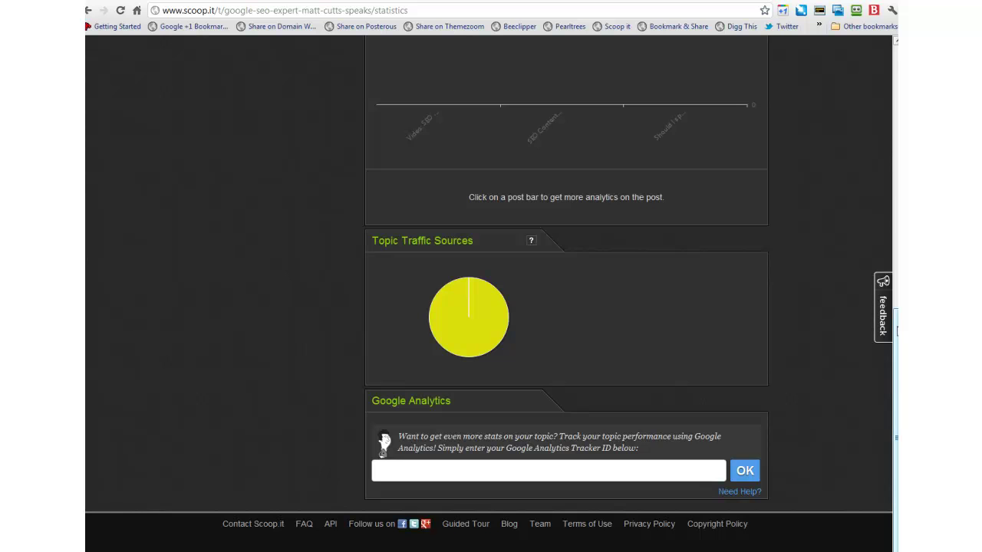
drag(894, 384, 890, 99)
drag(479, 81, 241, 81)
key(ctrl+c)
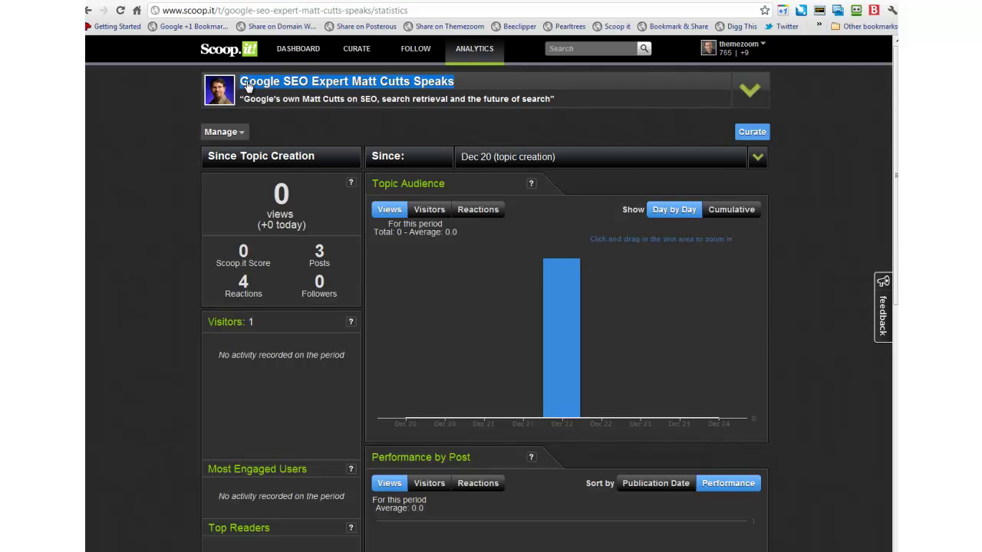
- Return to Google Analytics and name the new account "Google SEO Expert Matt Cutts Speaks (Scoop.it)"
click(687, 29)
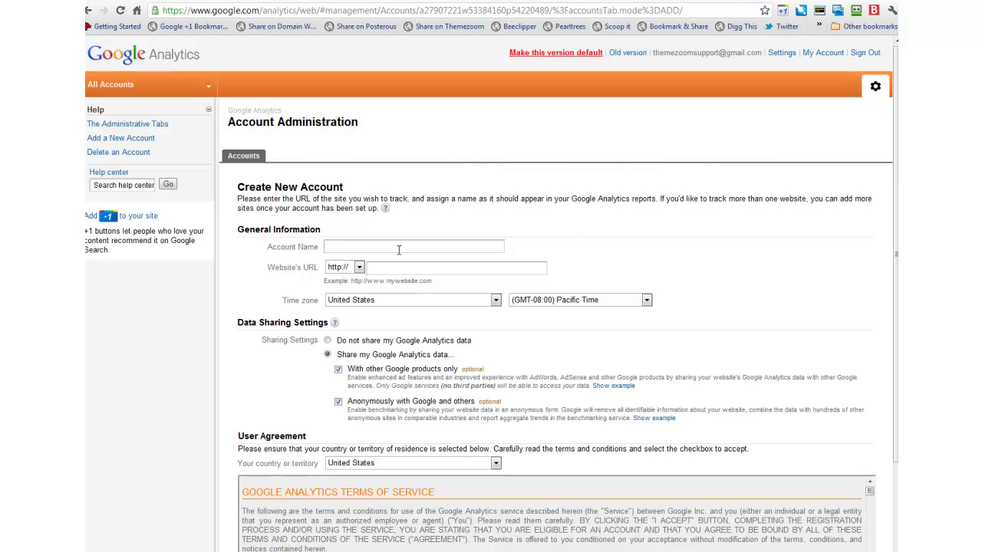
key(ctrl+v)
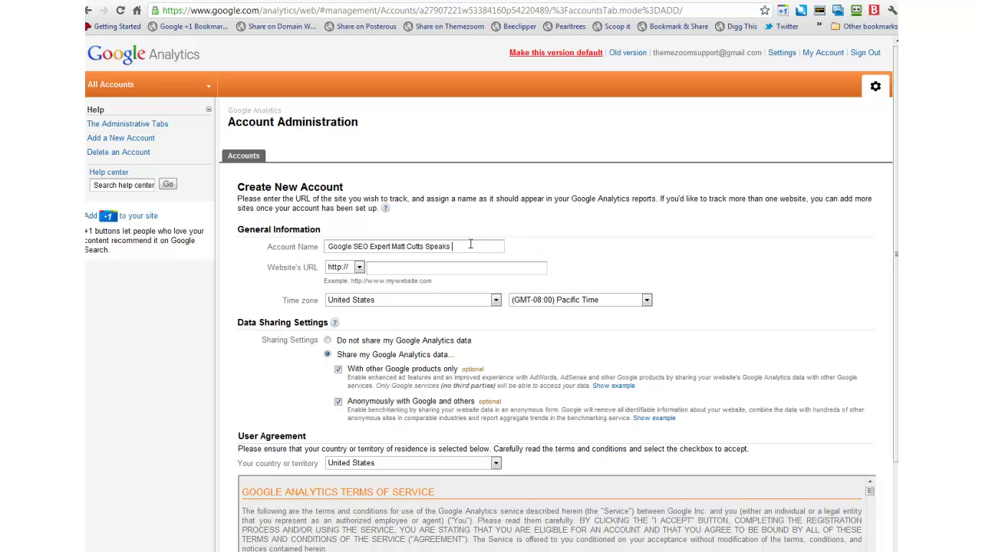
text((Scoop.it))
- Switch to Scoop.it, open the public page of the Google SEO Expert Matt Cutts Speaks topic from the dashboard, and copy its web address
key(ctrl+Tab)
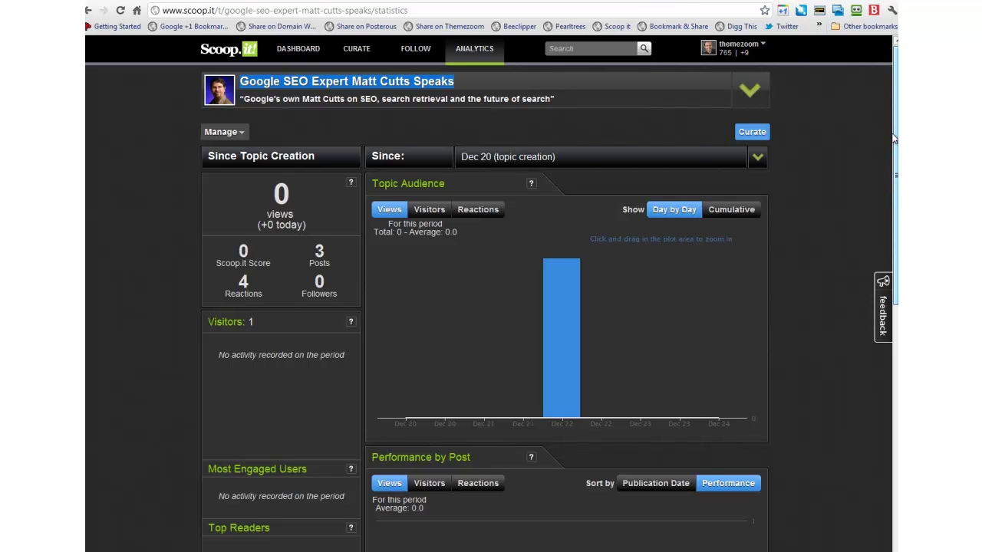
drag(893, 138, 578, 172)
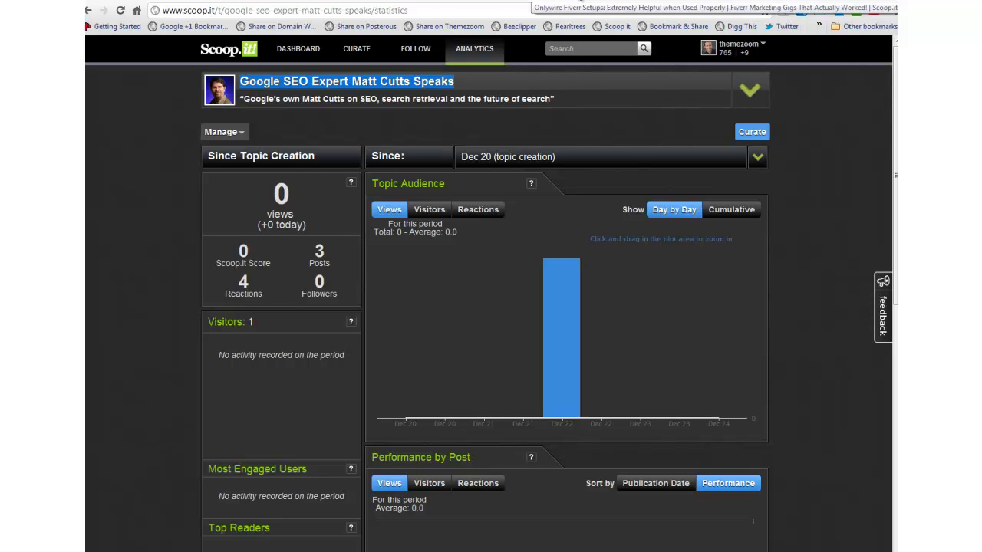
click(578, 2)
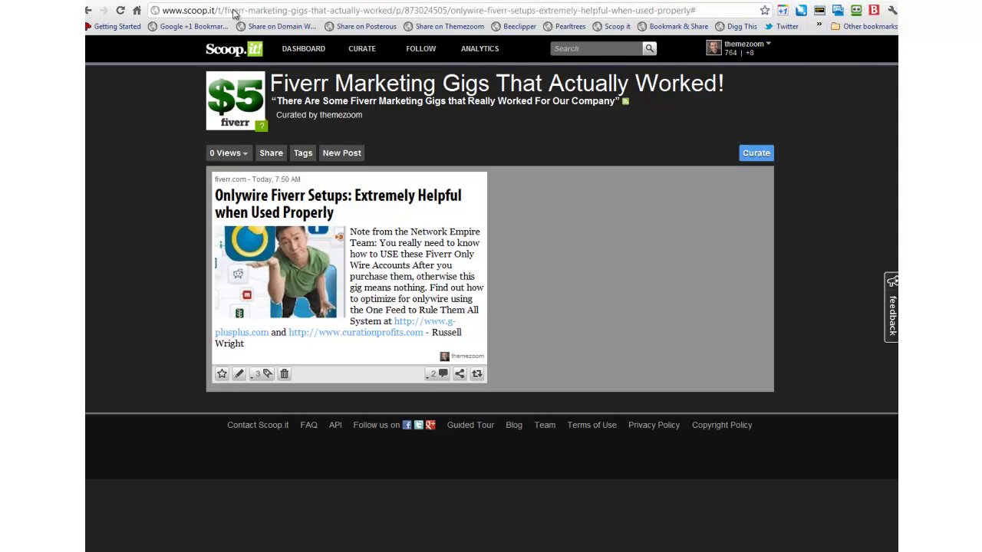
click(315, 52)
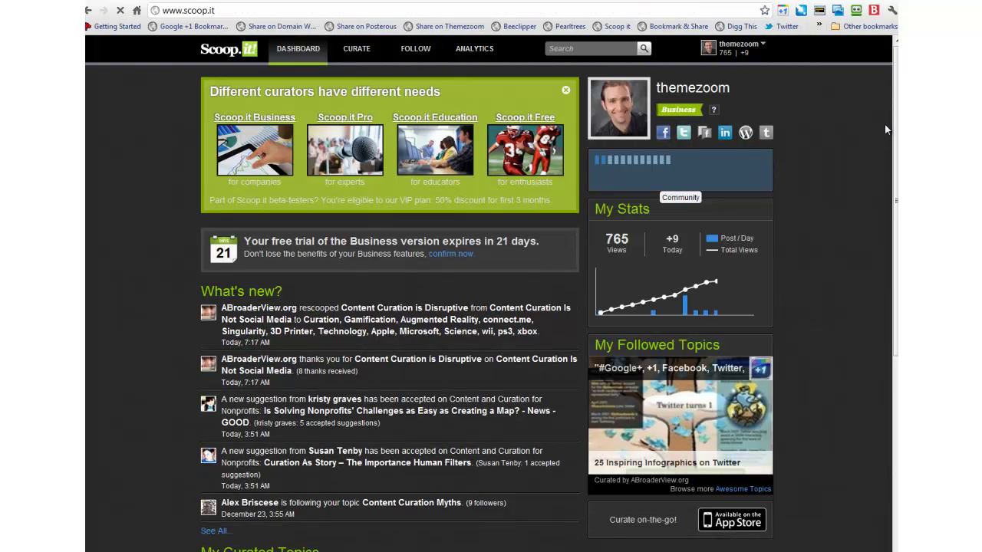
drag(894, 127, 894, 298)
click(431, 377)
click(447, 395)
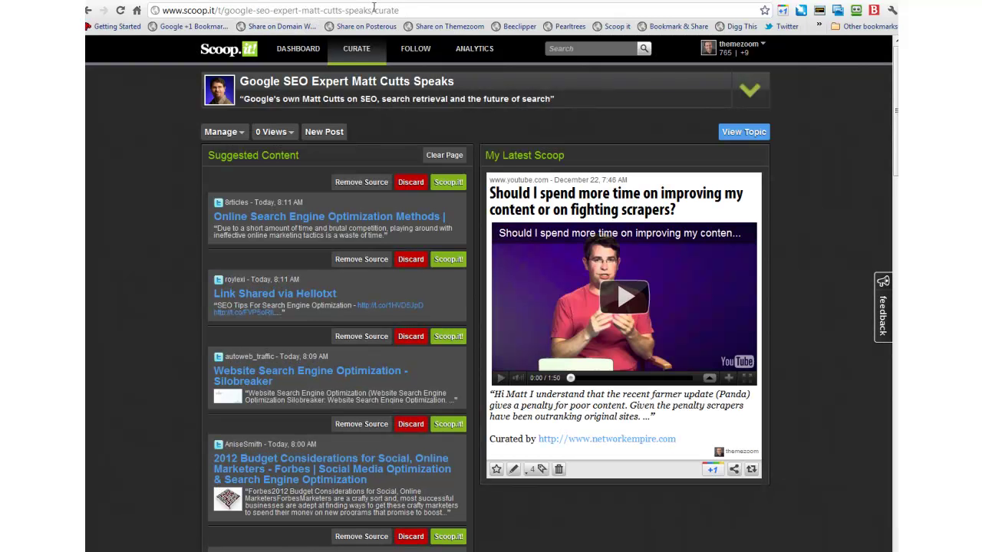
click(743, 132)
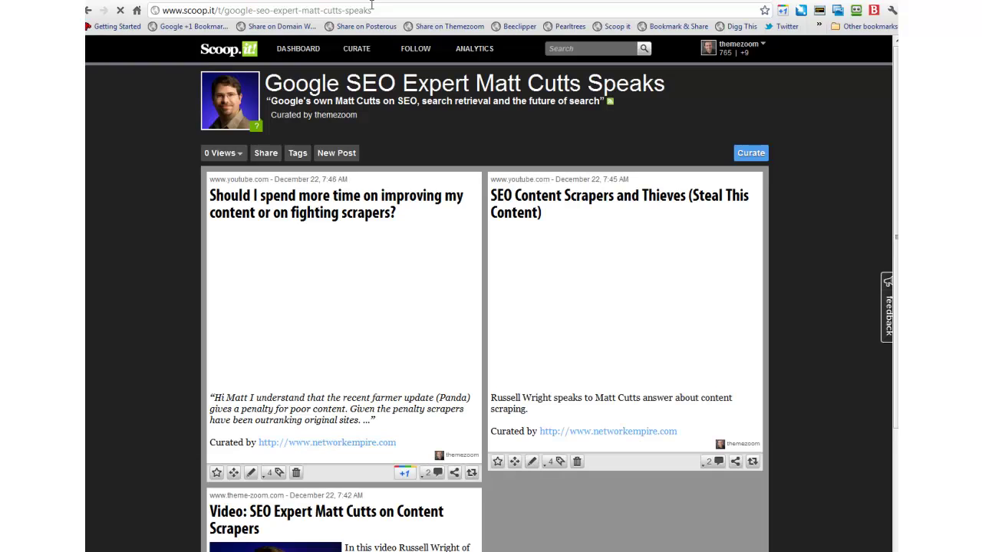
drag(371, 7, 153, 11)
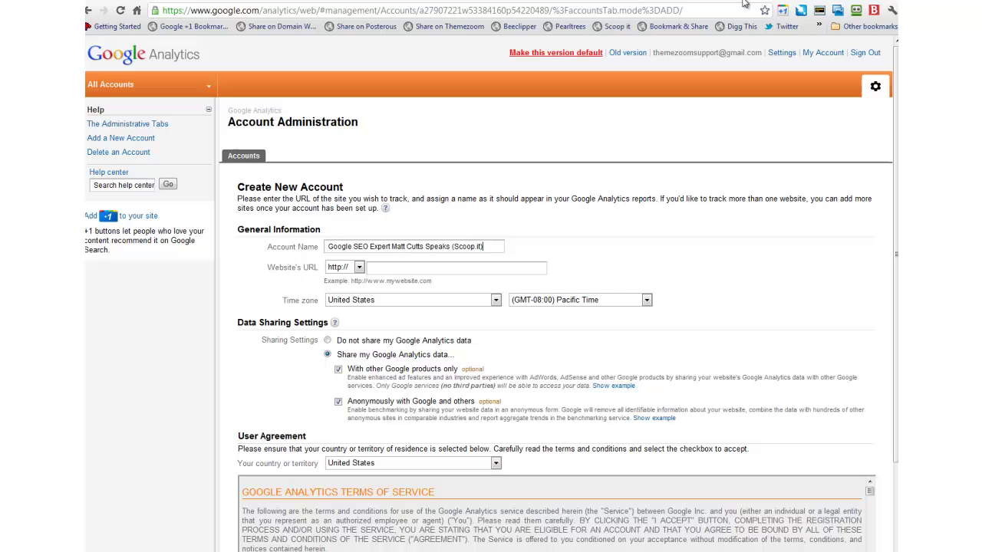
click(721, 2)
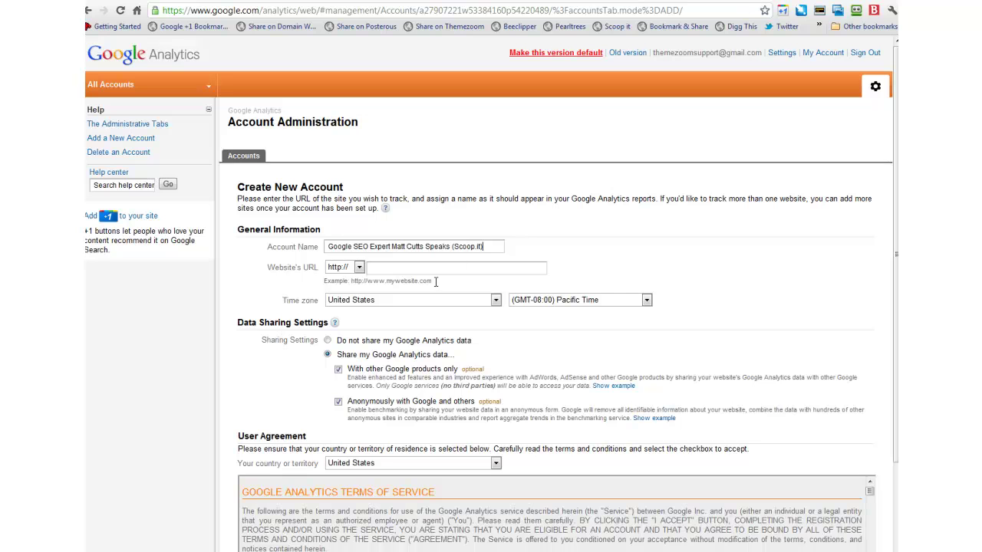
click(400, 268)
key(ctrl+v)
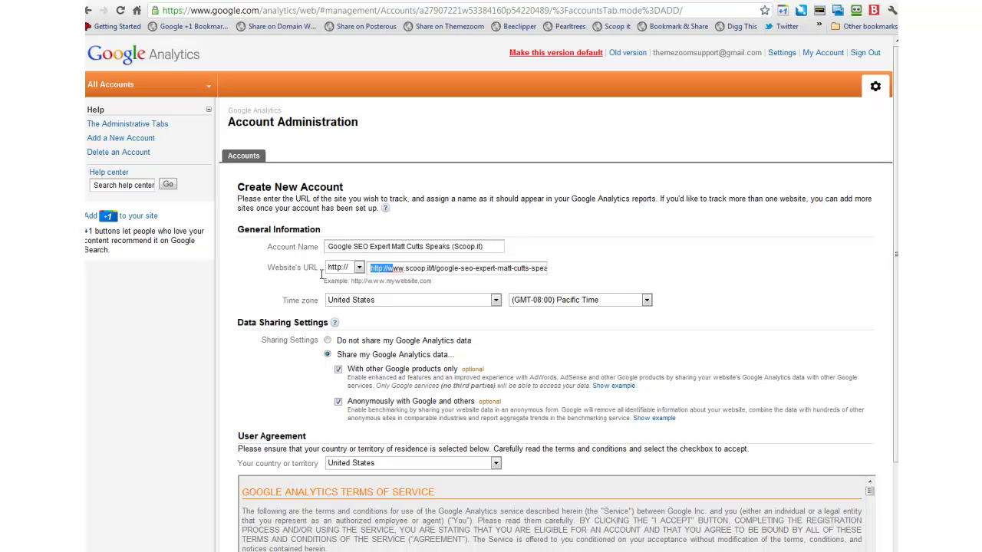
drag(389, 268, 369, 268)
key(BackSpace)
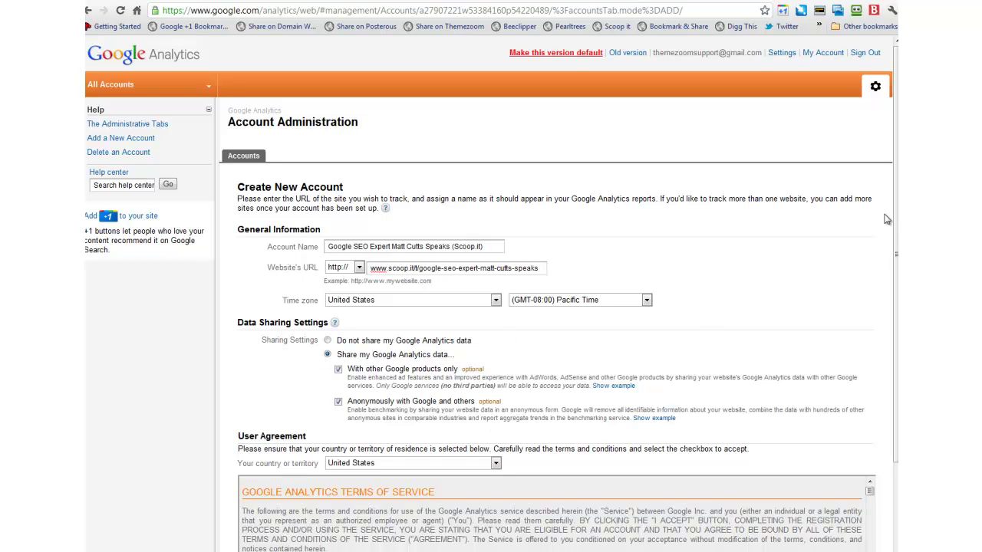
- Accept the Google Analytics terms of service and create the account
drag(896, 215, 895, 284)
click(329, 484)
click(347, 516)
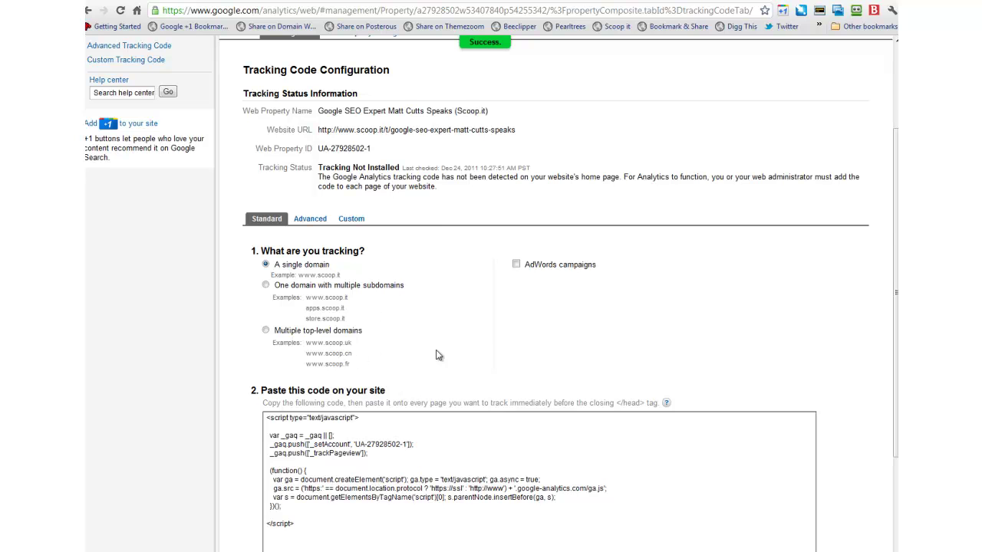
- Copy the Web Property ID from the tracking status information and look over the tracking code below it
drag(896, 210, 884, 346)
scroll(442, 274, up, 3)
scroll(442, 274, up, 3)
drag(378, 207, 319, 201)
key(ctrl+c)
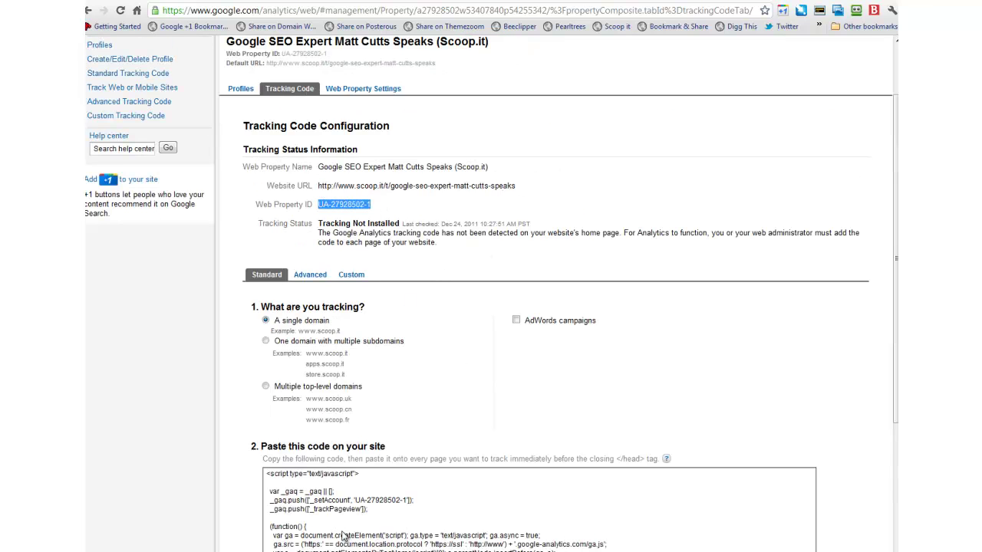
scroll(339, 533, down, 3)
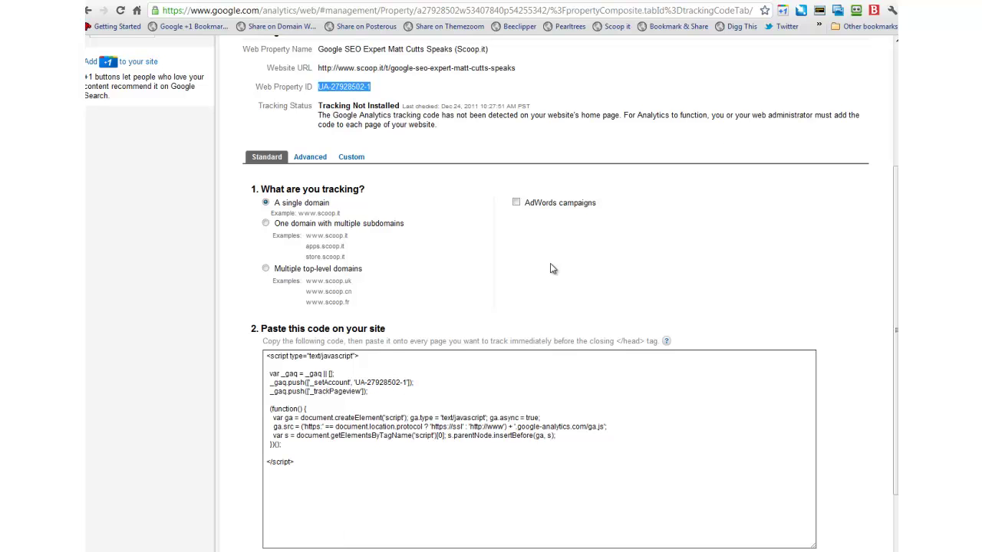
- Switch to the Scoop.it topic statistics, paste the copied ID into the Google Analytics Tracker ID field, and save it
click(691, 2)
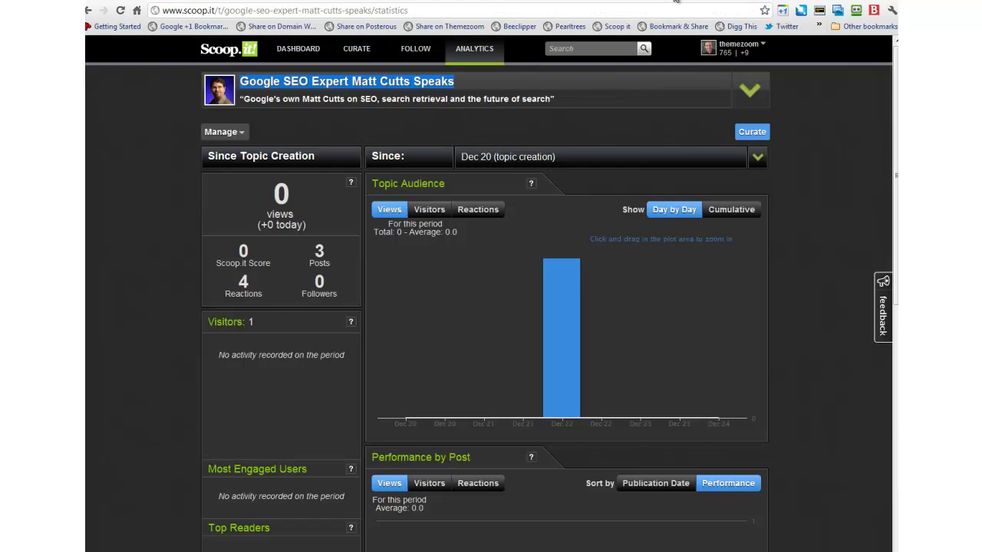
scroll(687, 318, down, 2)
scroll(866, 311, down, 5)
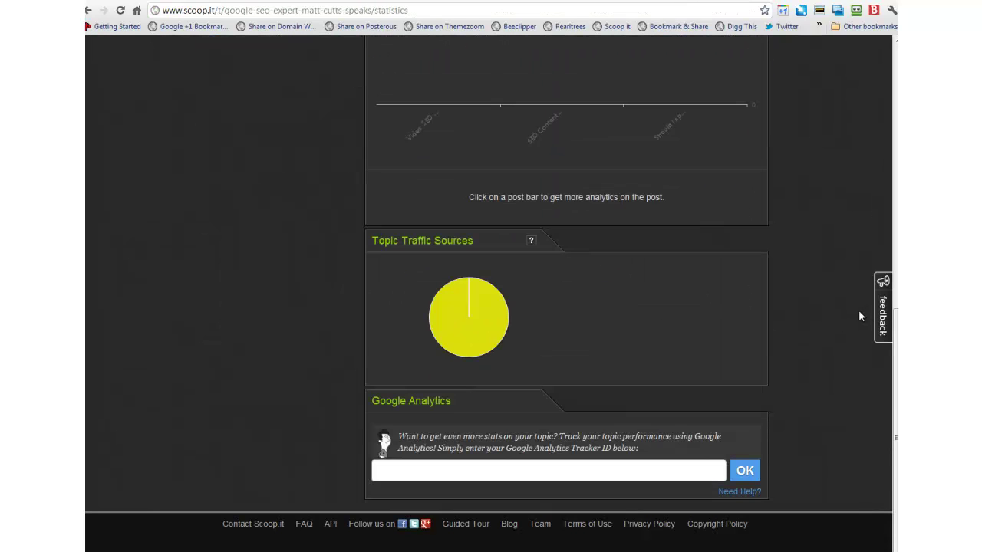
click(401, 470)
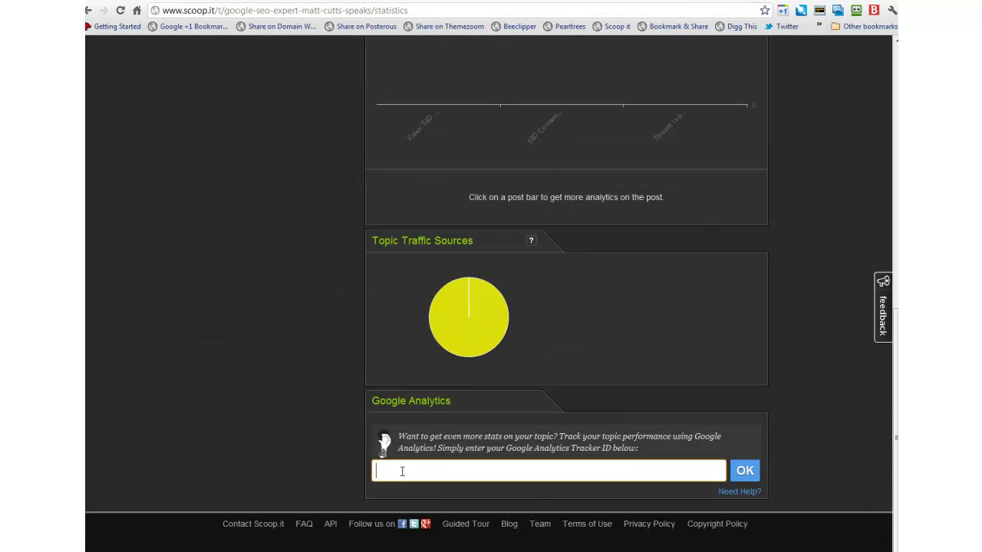
key(ctrl+v)
click(751, 476)
drag(510, 492, 455, 494)
click(337, 475)
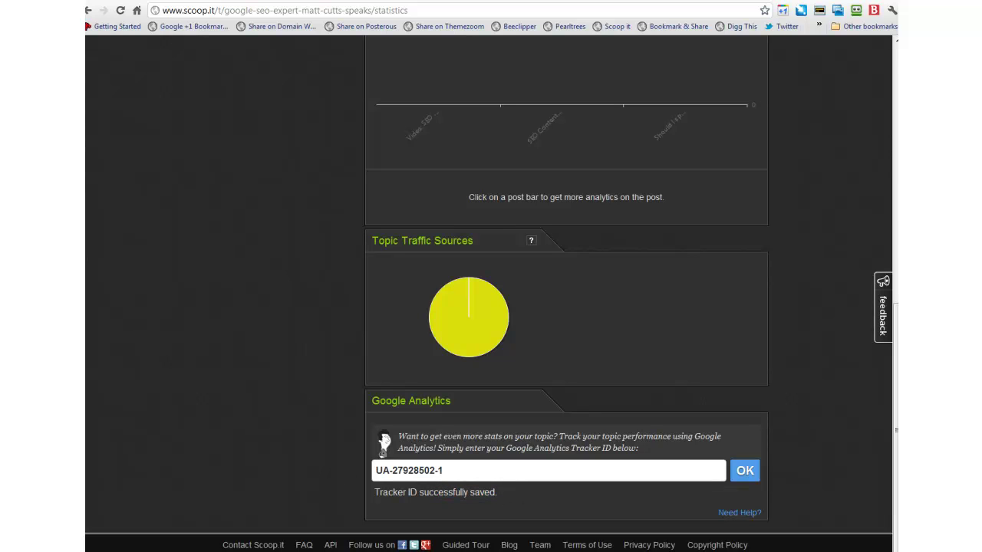
- Point out the saved tracker ID field with a red arrow and clear the annotation
key(ctrl+2)
drag(213, 333, 367, 473)
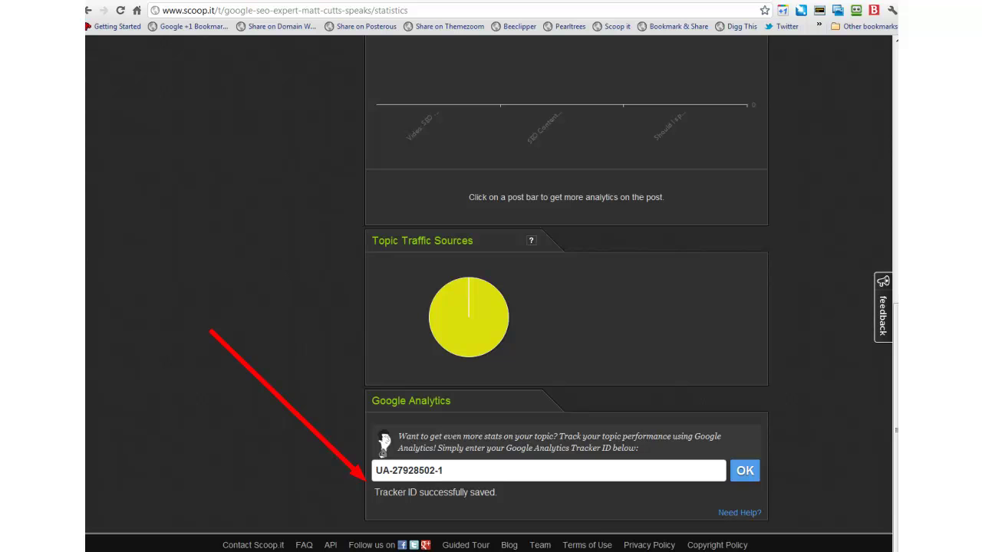
key(Escape)
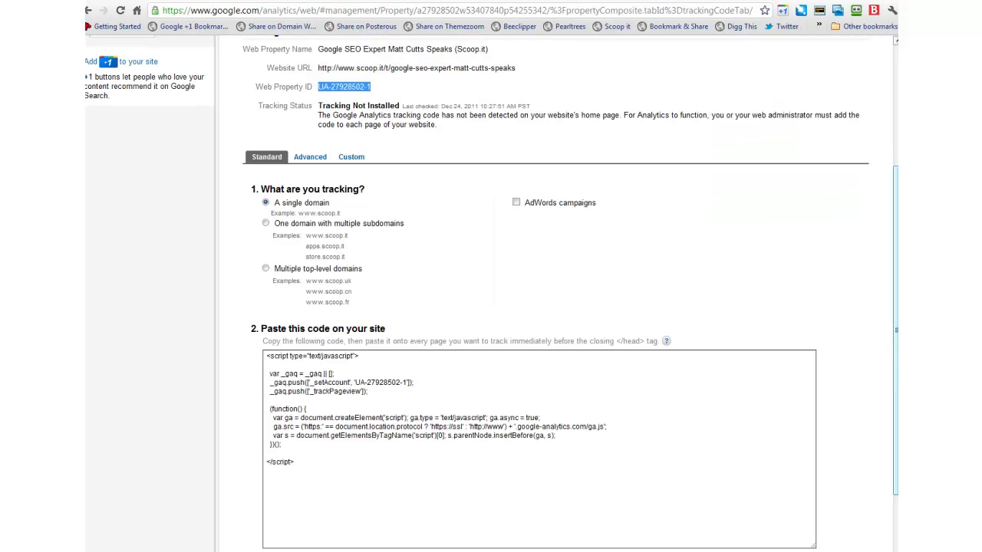
- Return to Google Analytics, save the single-domain tracking code configuration, and open the Web Property Settings
scroll(537, 322, down, 3)
click(266, 511)
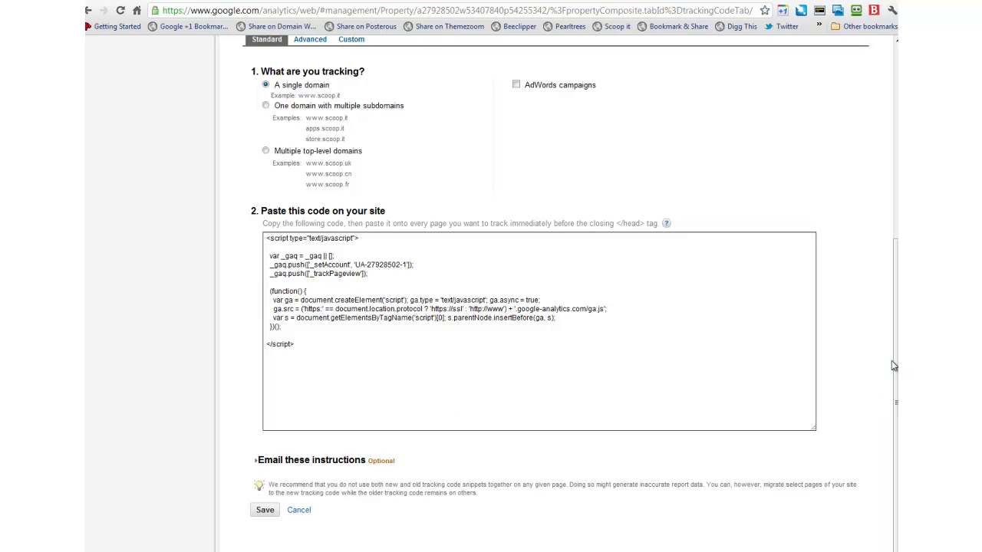
scroll(844, 269, up, 5)
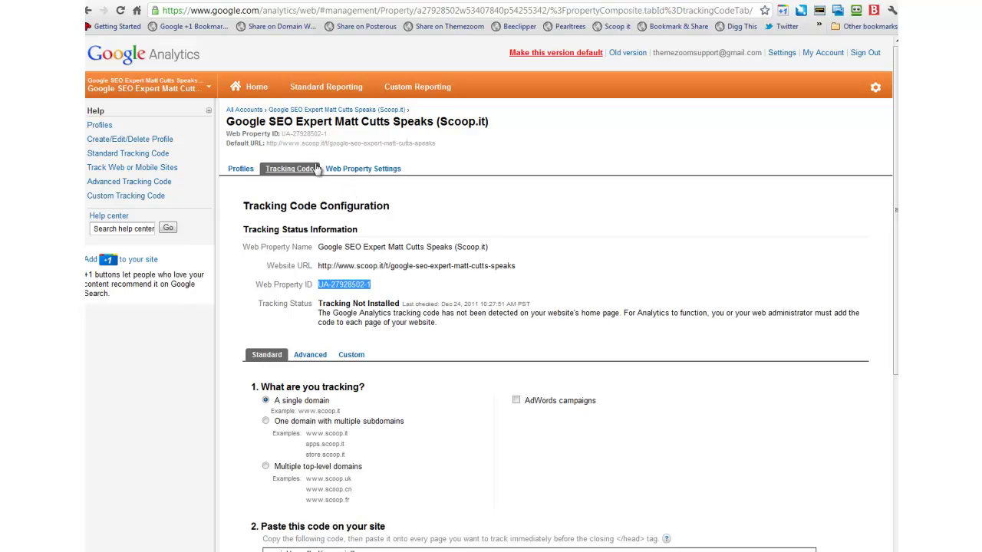
click(363, 168)
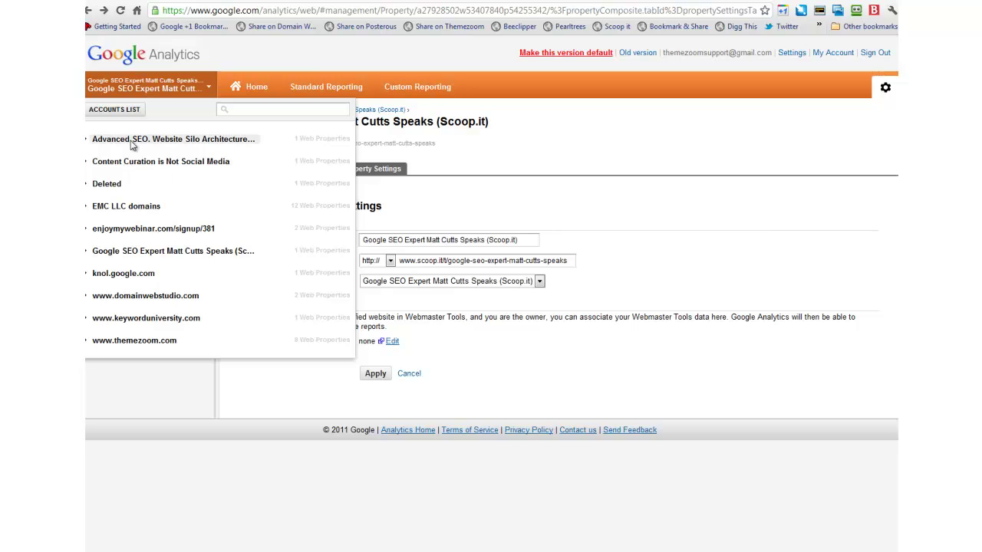
- Expand the Content Curation is Not Social Media account in the accounts list and open its default profile
click(132, 163)
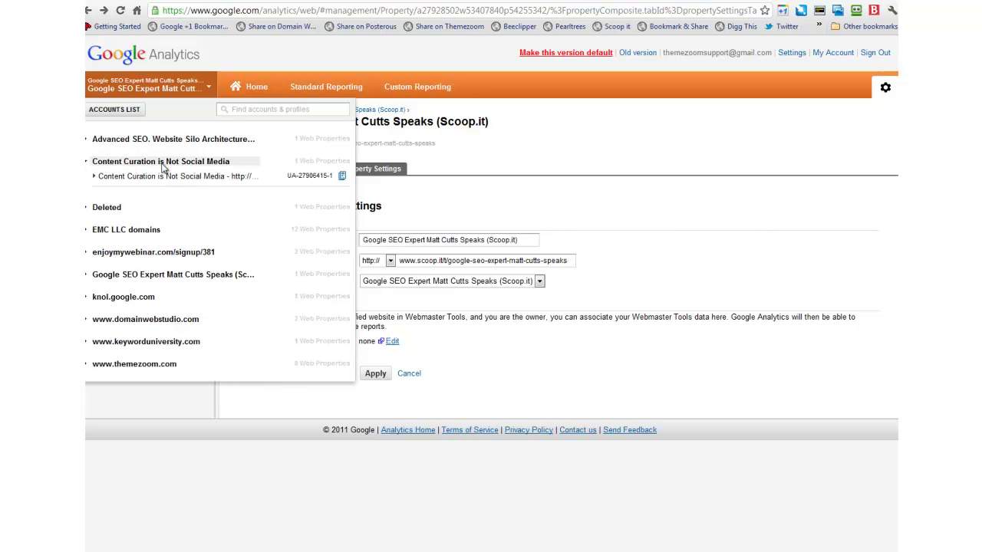
click(163, 163)
click(161, 165)
click(139, 182)
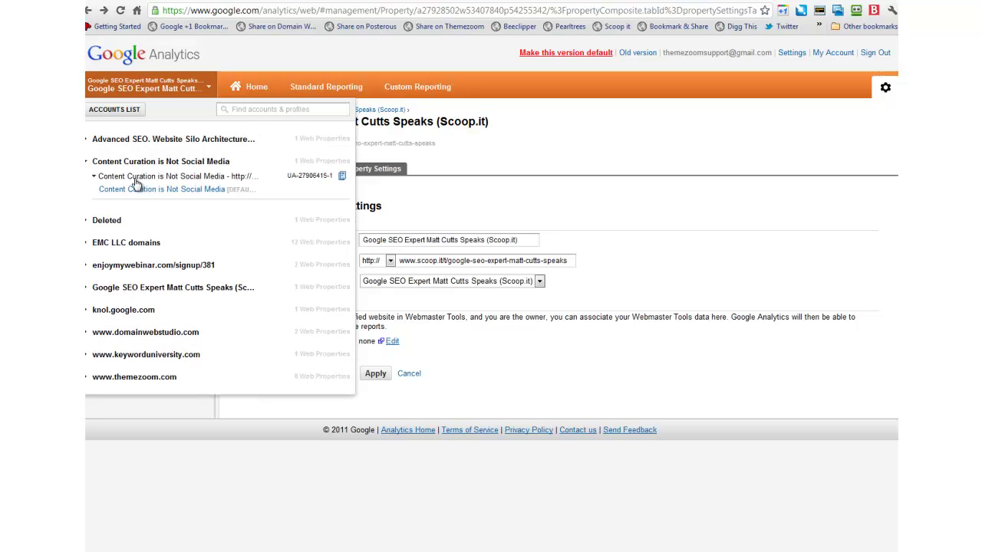
click(138, 194)
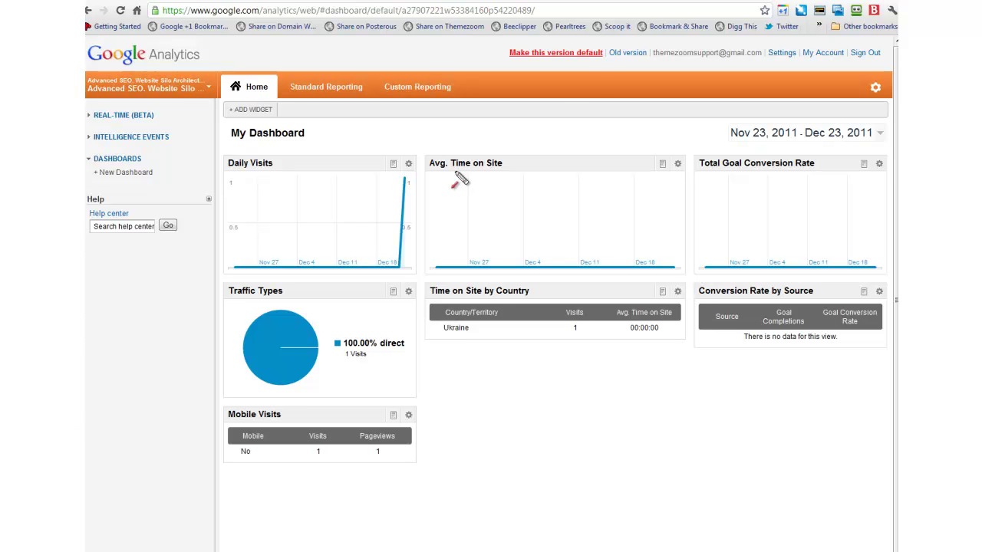
- Mark the version links above the dashboard with arrows, and reselect the Advanced SEO. Website Silo Architecture profile from the accounts list
drag(481, 99, 529, 66)
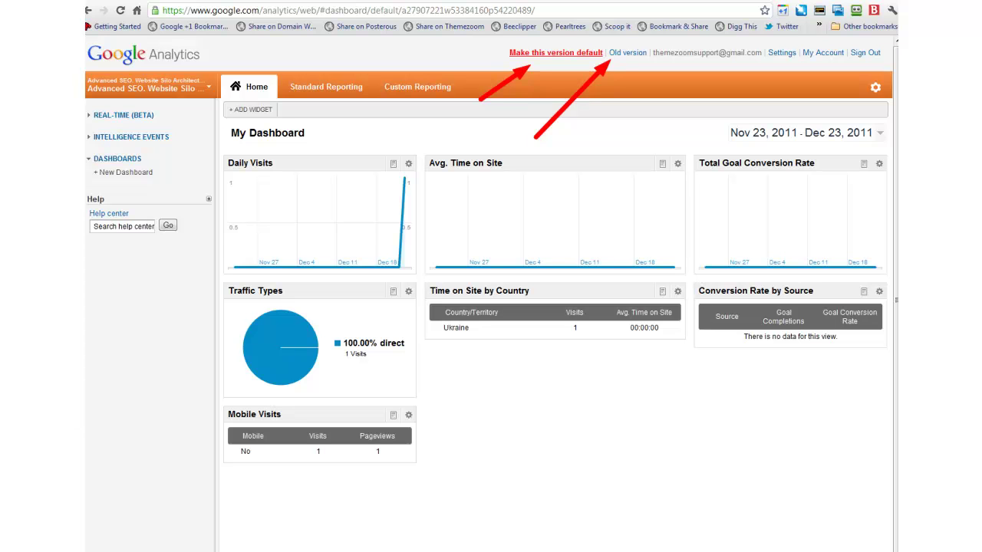
click(208, 89)
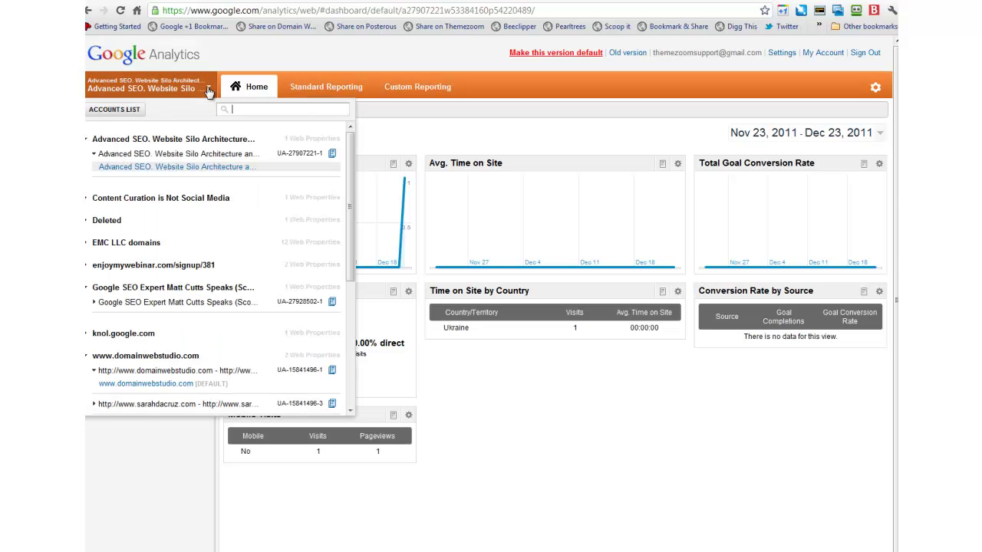
mouse_move(349, 158)
mouse_down()
mouse_move(350, 166)
mouse_move(351, 151)
mouse_up()
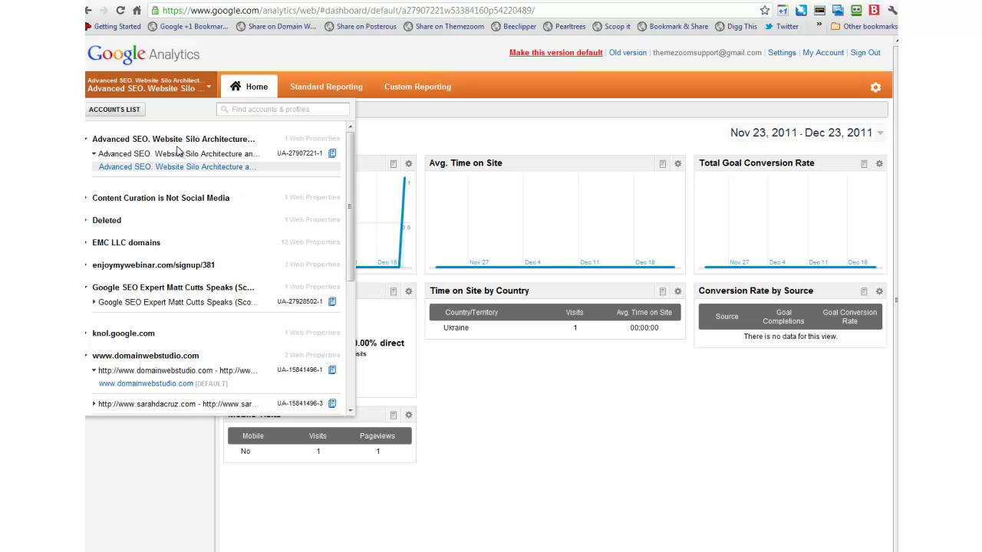
click(230, 167)
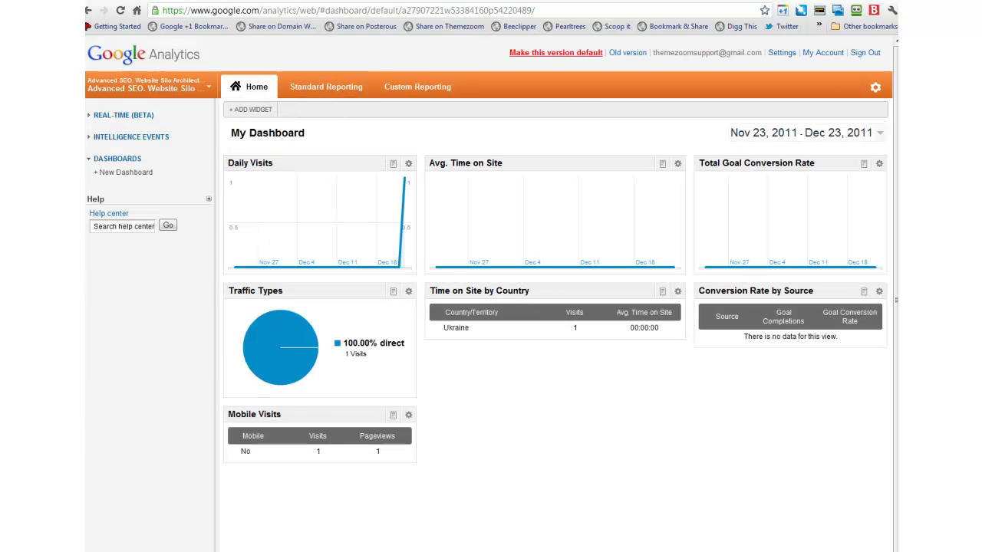
- Point out and open Standard Reporting to view the profile's Visitors Overview, and reopen the accounts list
drag(215, 186, 308, 105)
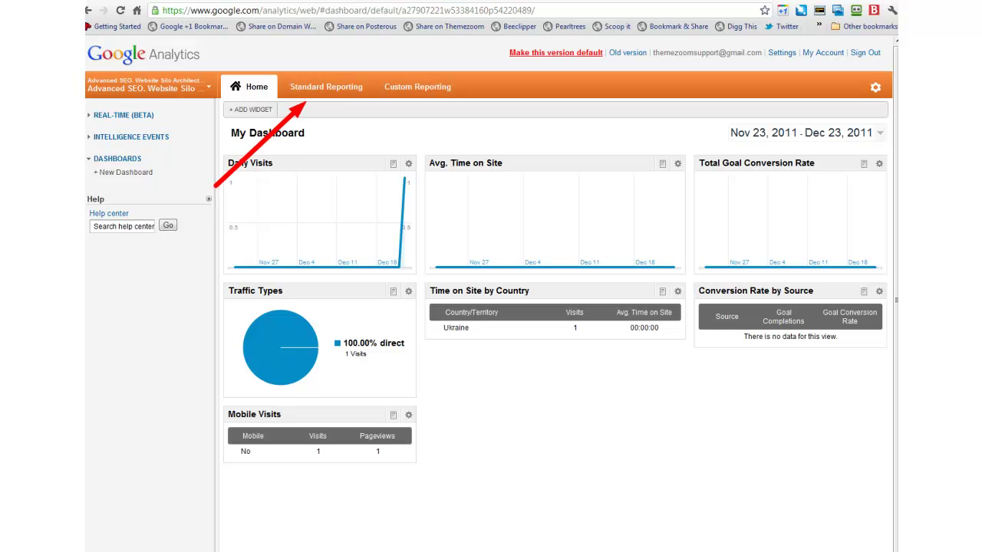
click(326, 87)
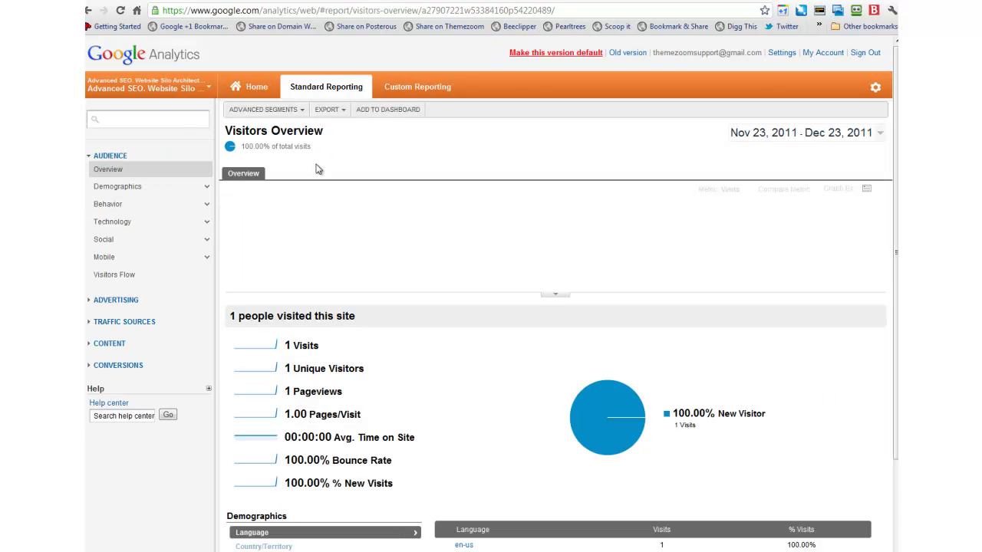
mouse_move(882, 204)
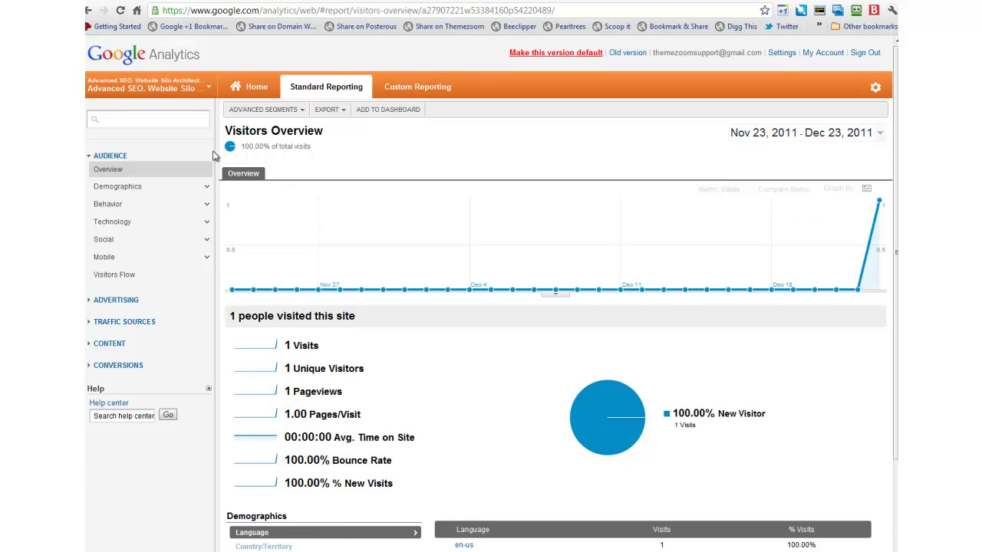
click(207, 87)
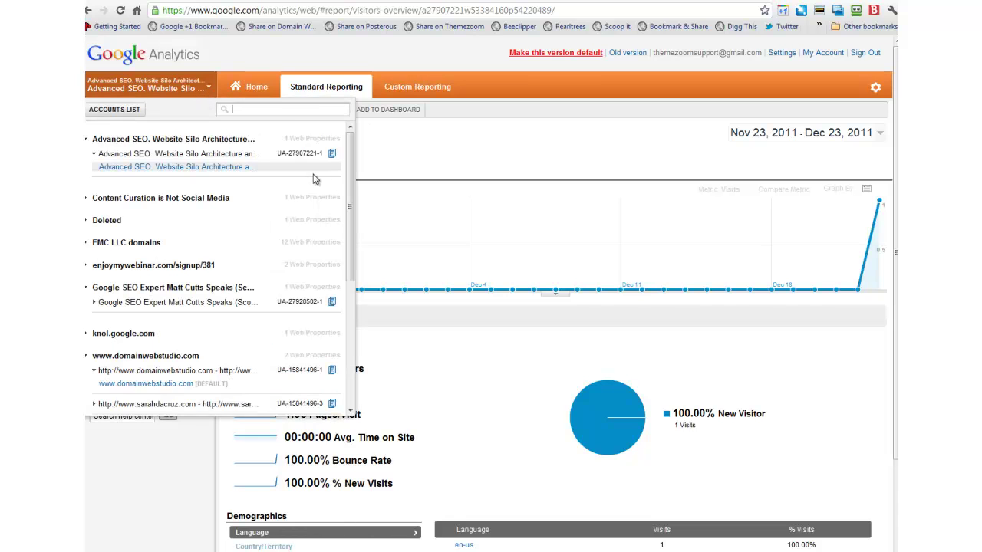
- Expand the Content Curation is Not Social Media account and open its profile to view the Visitors Overview figures
click(88, 201)
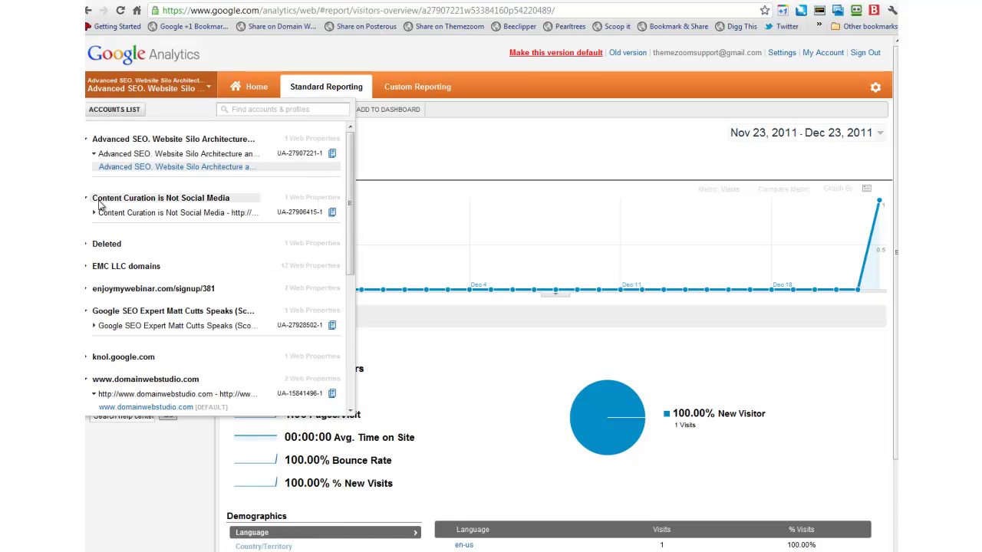
click(196, 227)
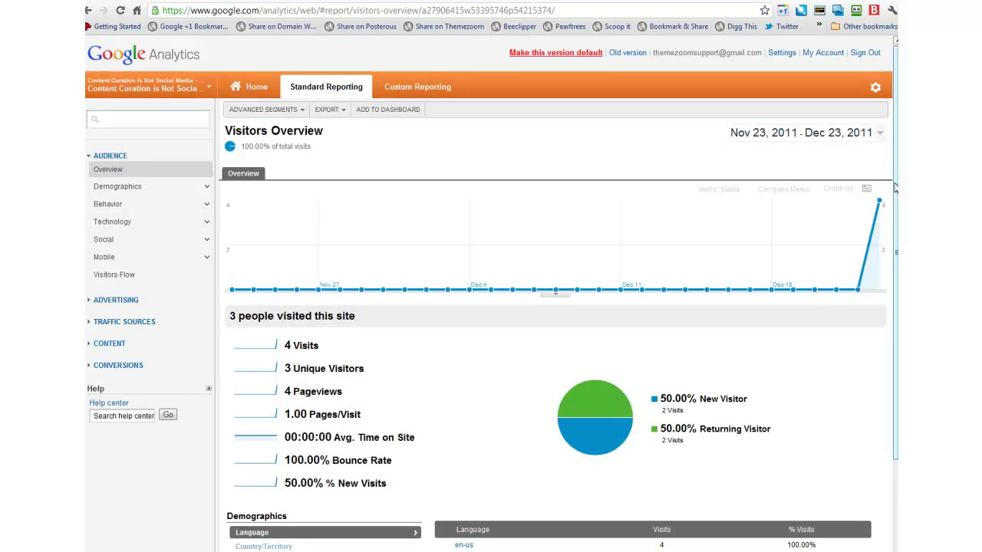
scroll(640, 414, down, 2)
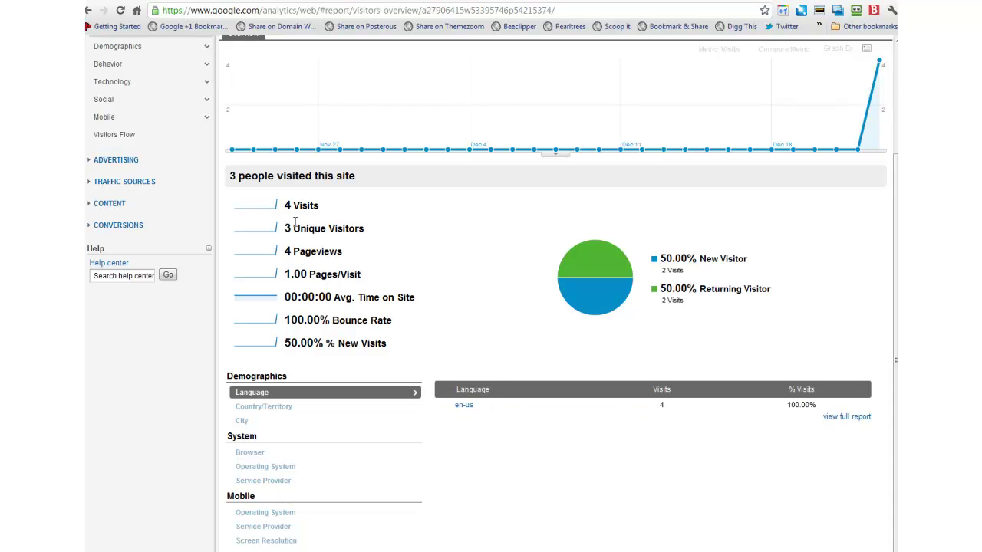
- Expand the Traffic Sources reports and open their Overview for the Content Curation is Not Social Media profile
click(98, 183)
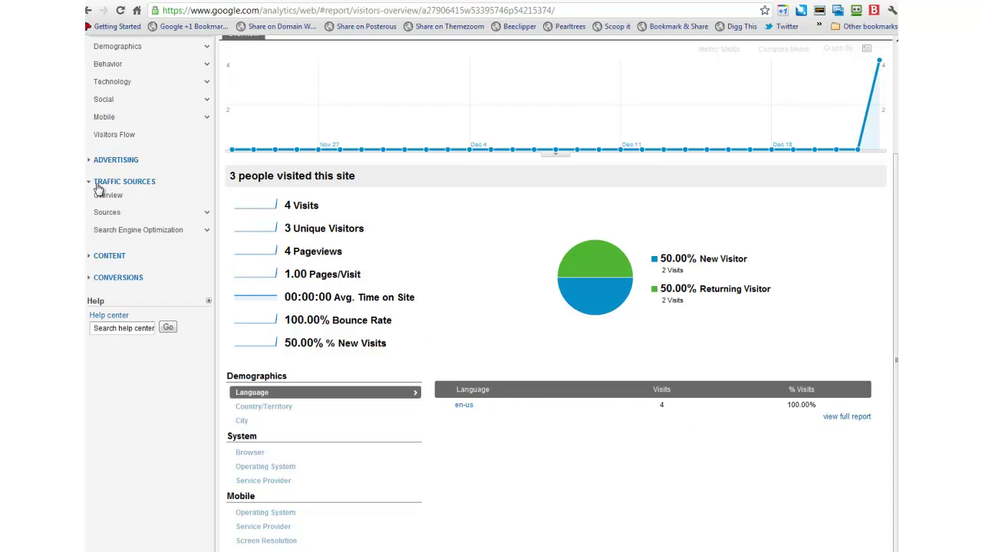
click(100, 201)
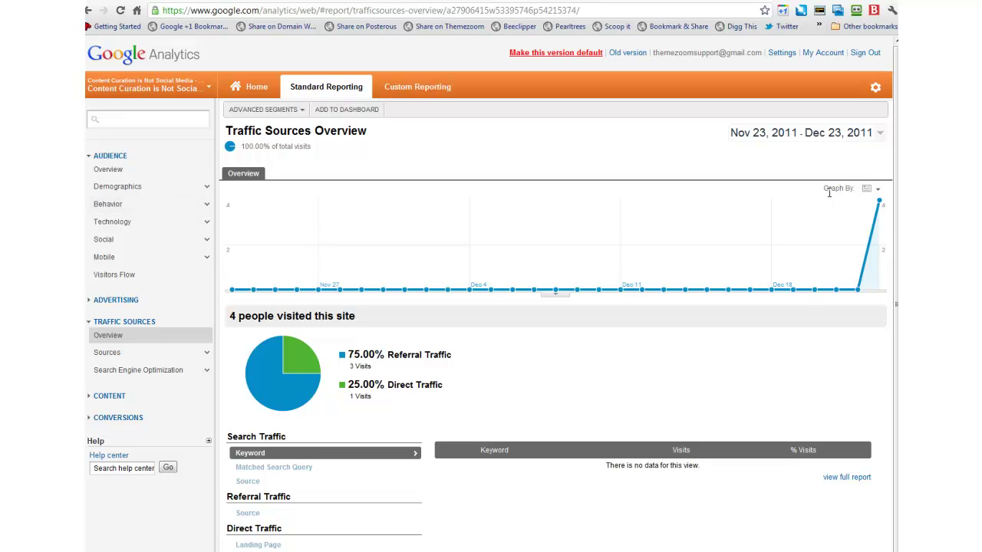
scroll(460, 253, down, 1)
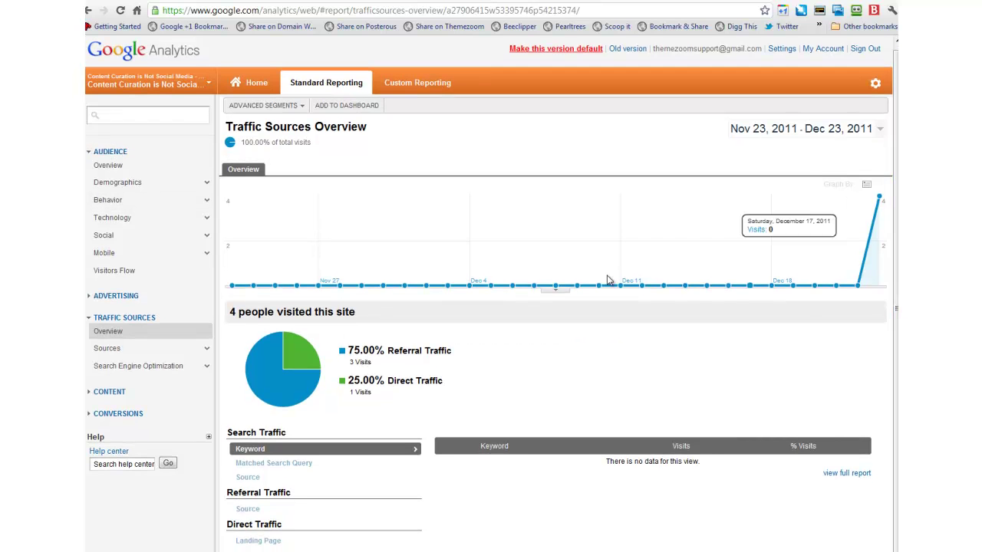
- Open the All Traffic report under Sources and mark the plus.url.google.com / referral row with a red arrow
click(106, 349)
scroll(406, 437, down, 1)
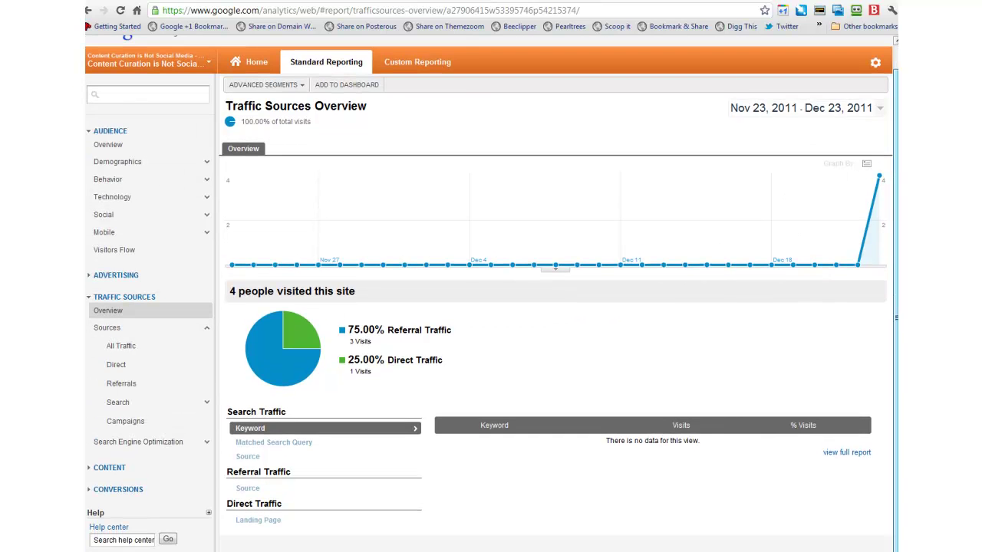
click(123, 347)
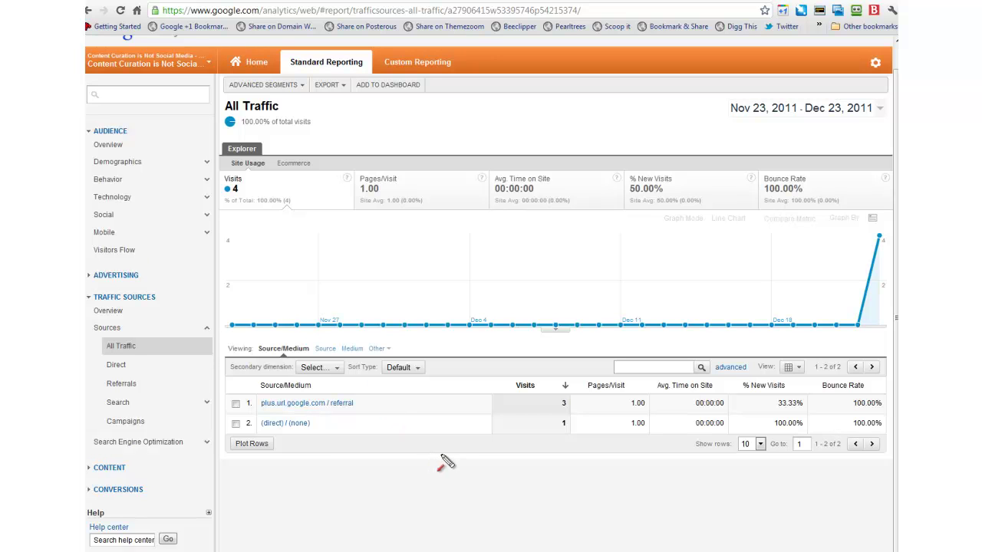
drag(440, 442, 362, 415)
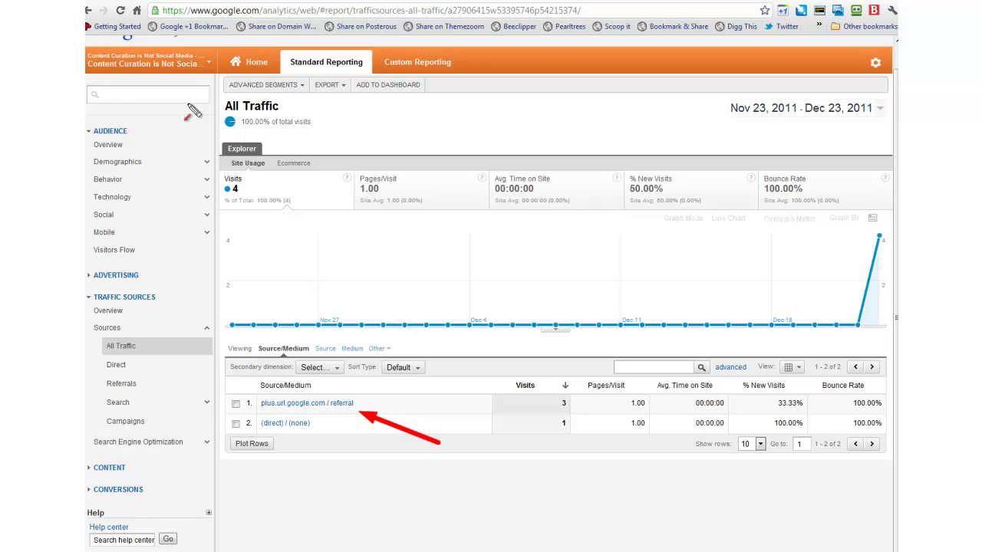
- Switch to the Scoop.it topic statistics page, returning to it after checking the Business plan's price in the guided tour's feature list
click(666, 2)
scroll(575, 99, up, 7)
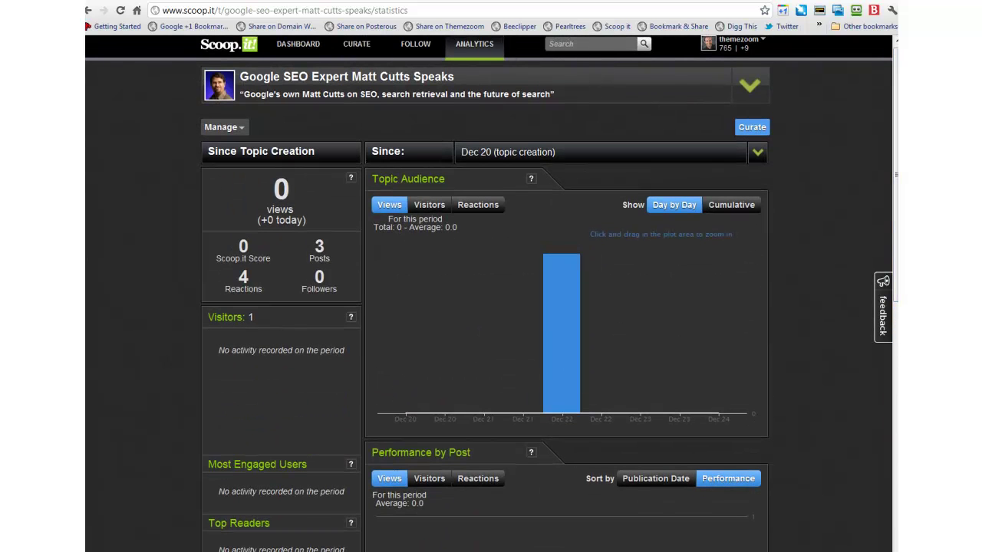
key(alt+Tab)
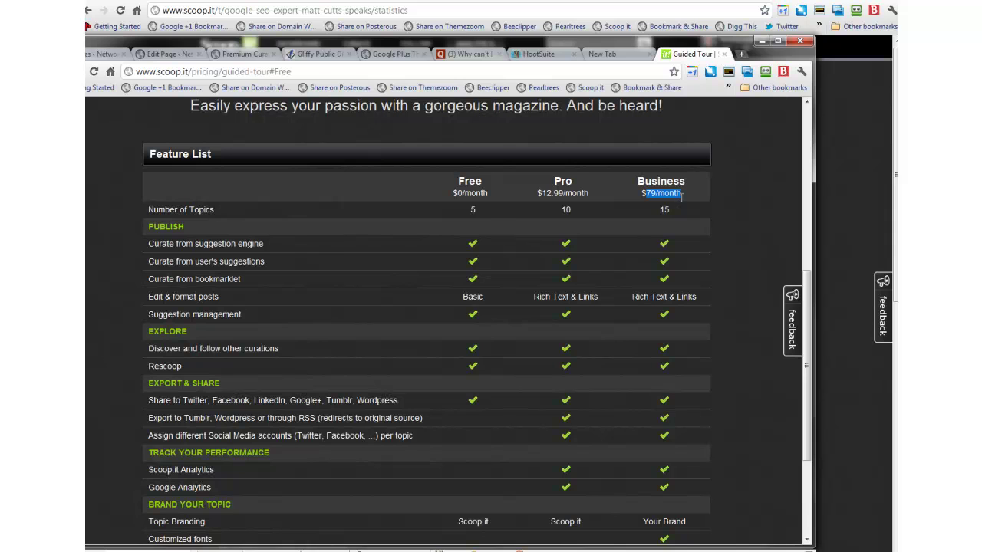
click(637, 198)
click(859, 105)
drag(897, 132, 895, 69)
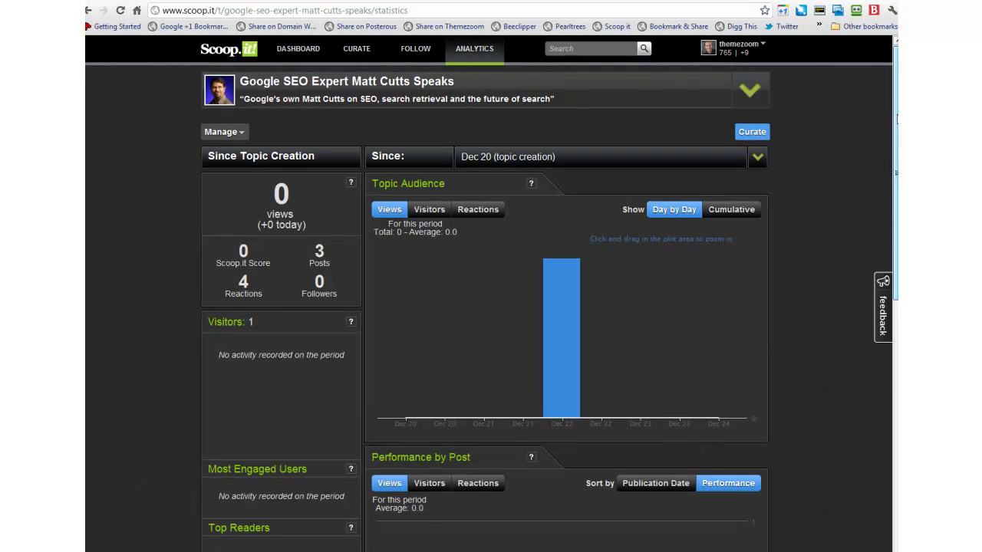